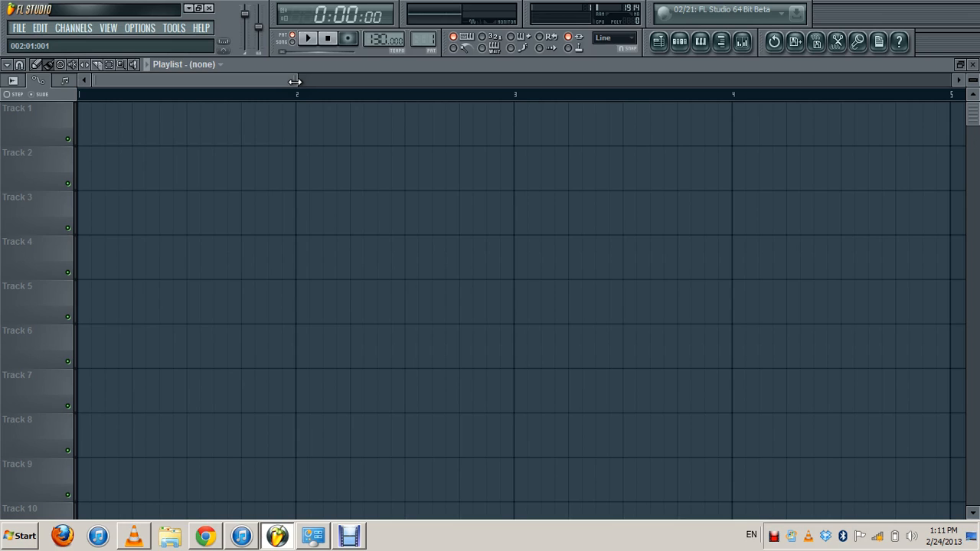
pyautogui.moveTo(294, 82); pyautogui.dragTo(294, 82)
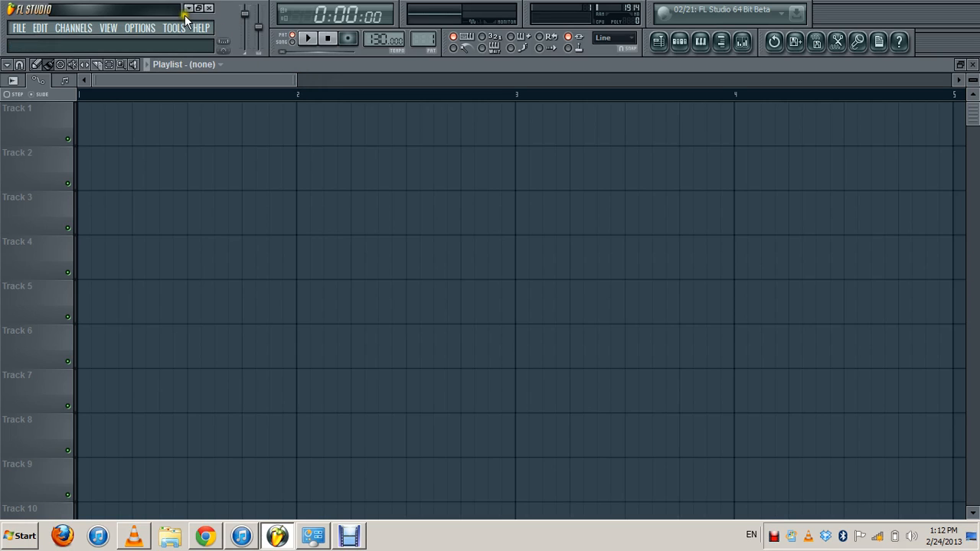
pyautogui.click(24, 32)
pyautogui.click(19, 32)
# Set Pattern 1 to 8 beats per bar in the step sequencer and fill each 4 steps on the Kick channel.
pyautogui.click(679, 42)
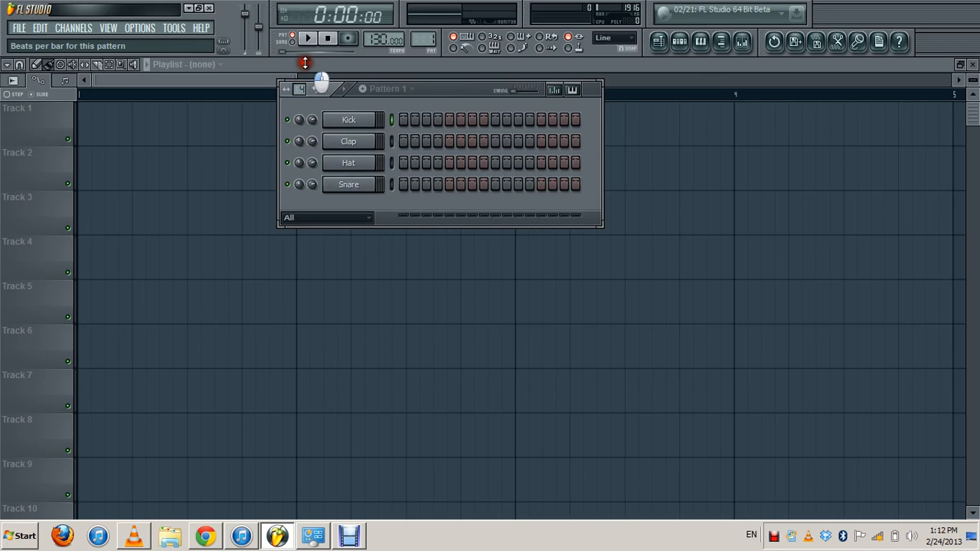
pyautogui.moveTo(304, 44); pyautogui.dragTo(304, 43)
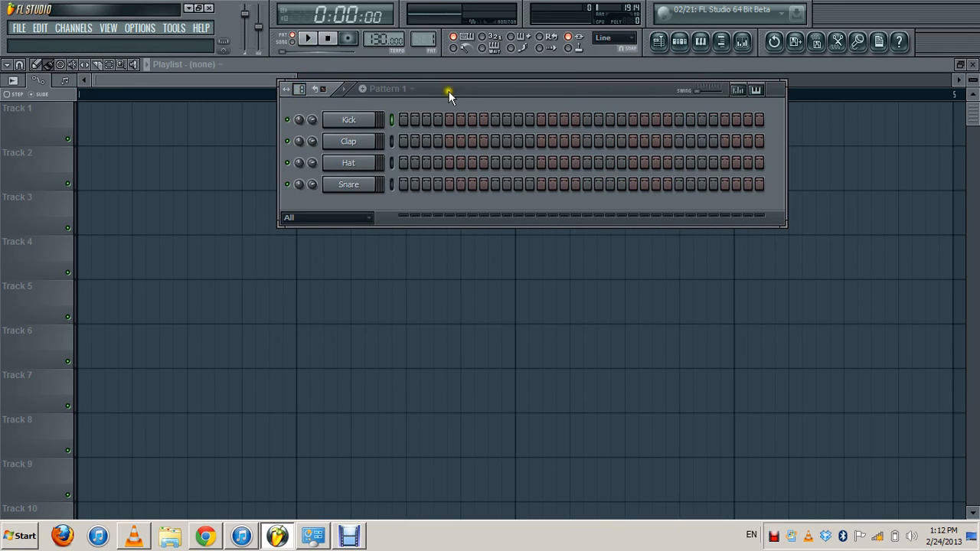
pyautogui.rightClick(369, 122)
pyautogui.click(419, 236)
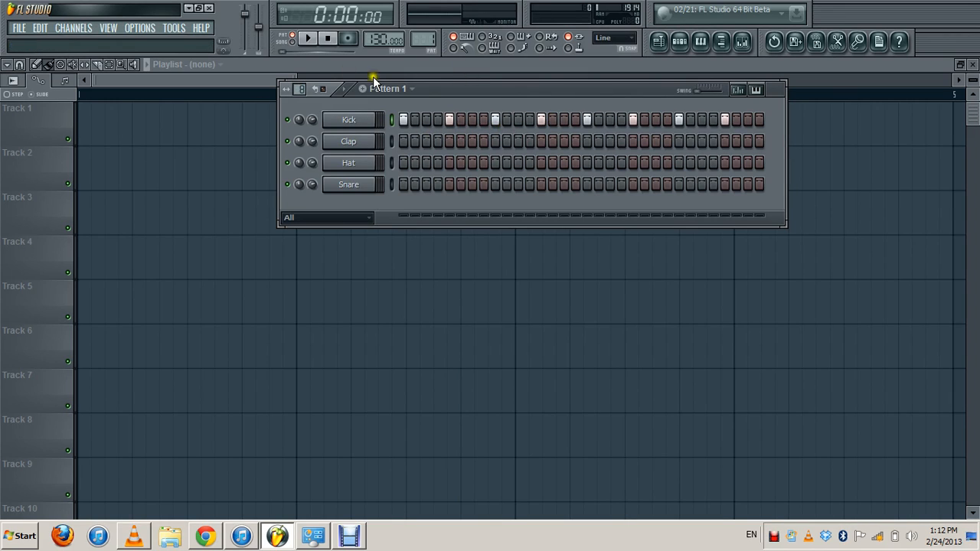
# Play back the kick pattern and stop it.
pyautogui.click(310, 40)
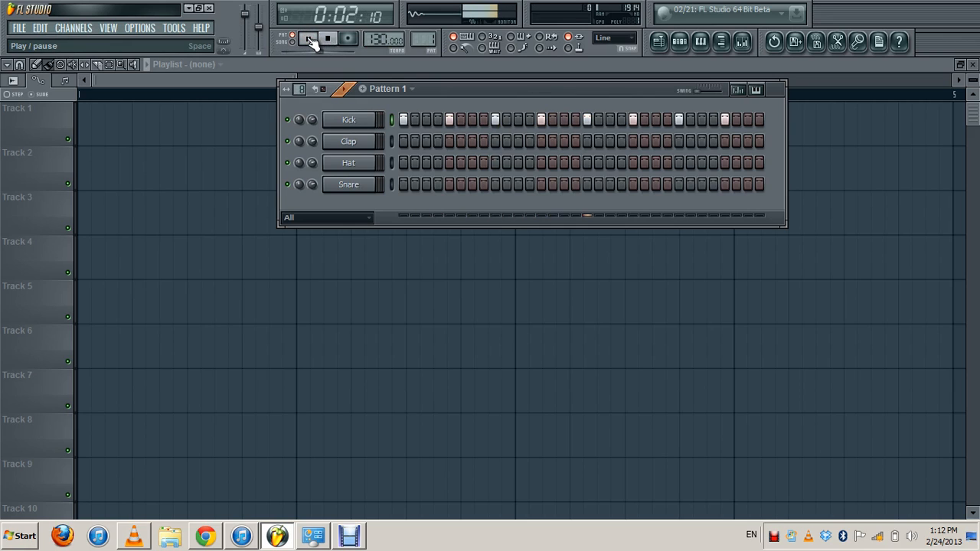
pyautogui.click(328, 39)
pyautogui.press('space')
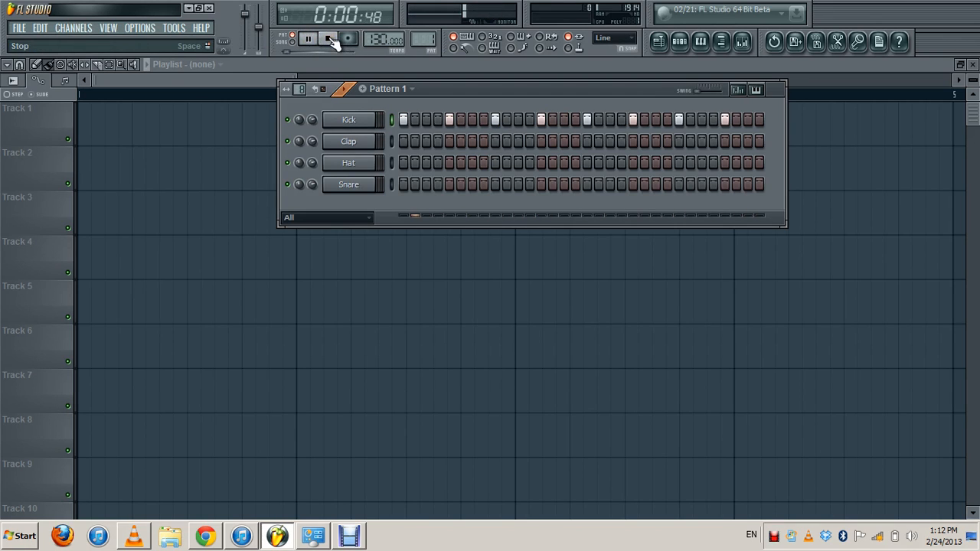
pyautogui.click(330, 39)
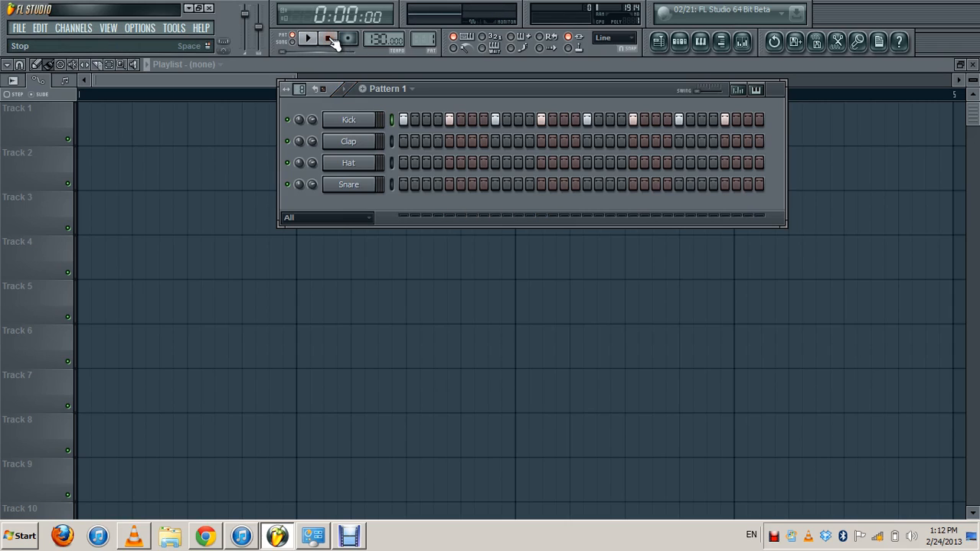
# Place a Pattern 1 clip at the start of Track 1 in the playlist and switch playback to song mode.
pyautogui.click(87, 113)
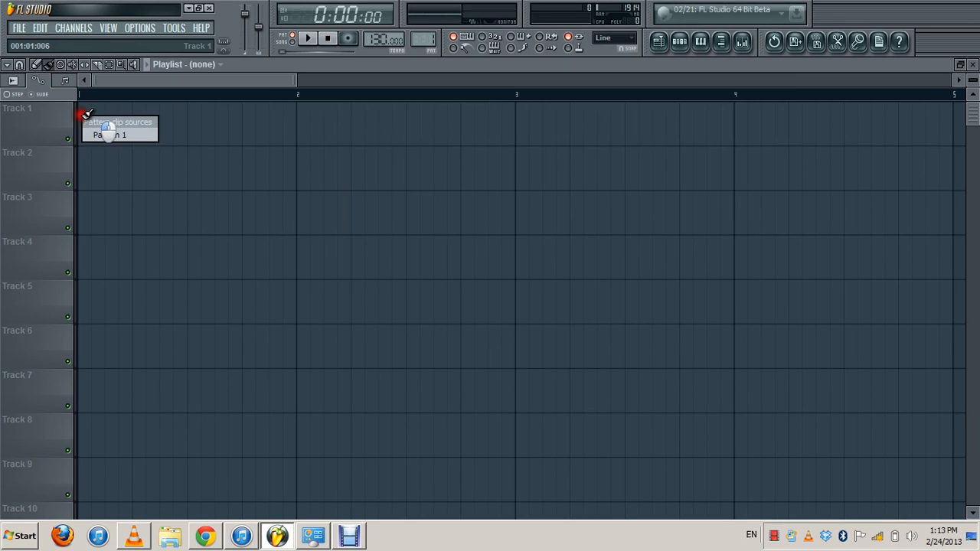
pyautogui.click(91, 135)
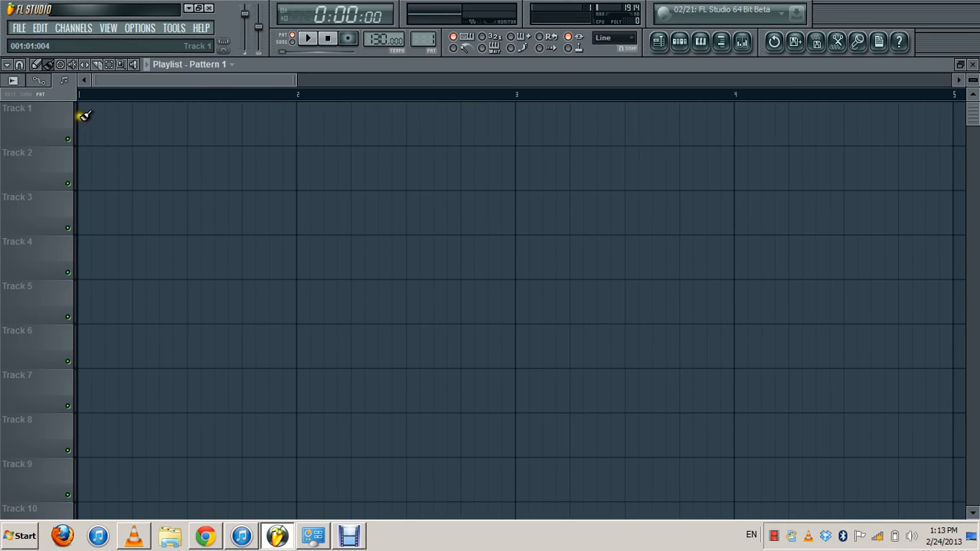
pyautogui.click(79, 115)
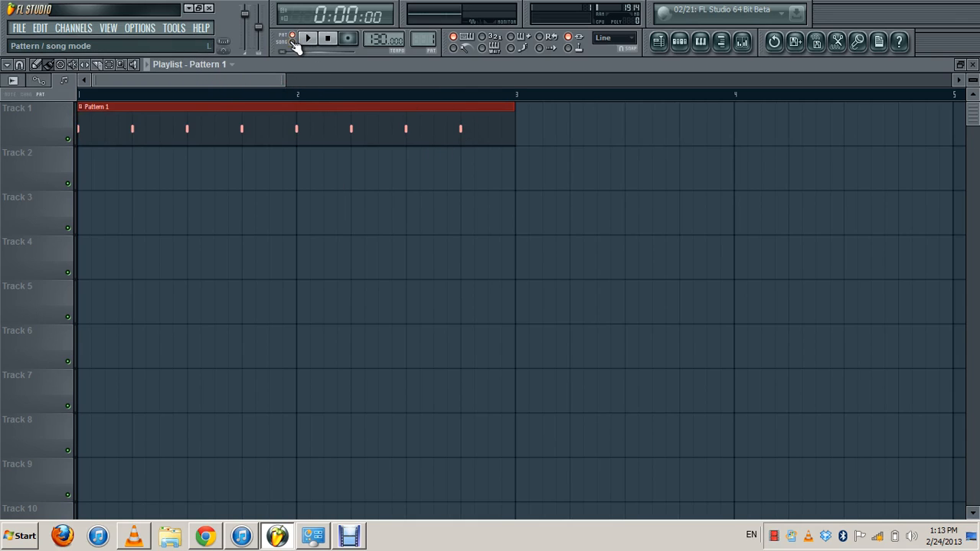
pyautogui.click(291, 42)
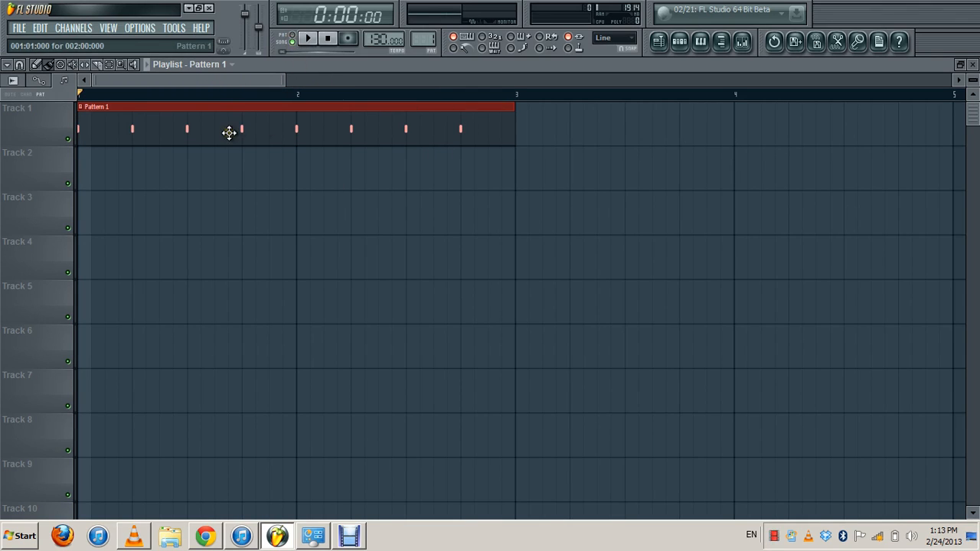
# Show the step sequencer and add a 3x Osc channel to it.
pyautogui.click(679, 42)
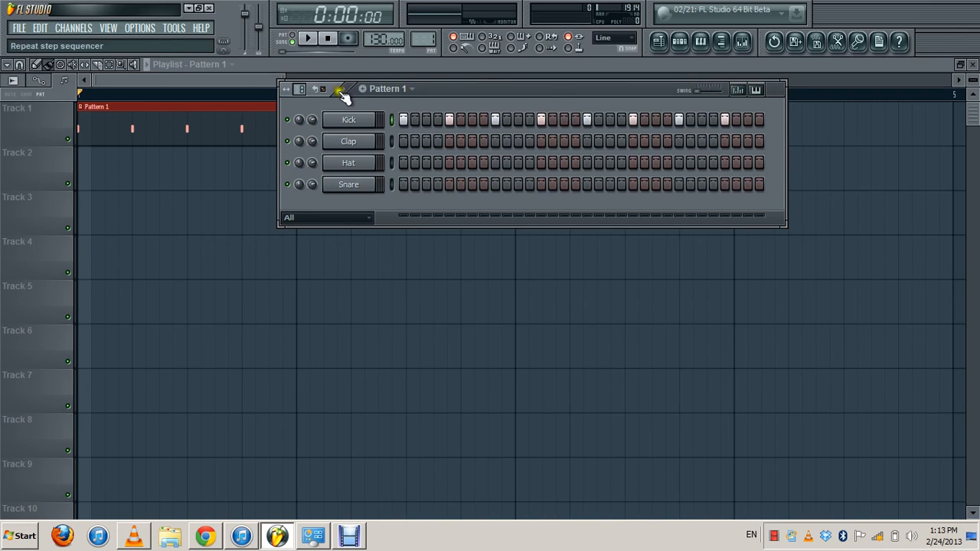
pyautogui.click(76, 28)
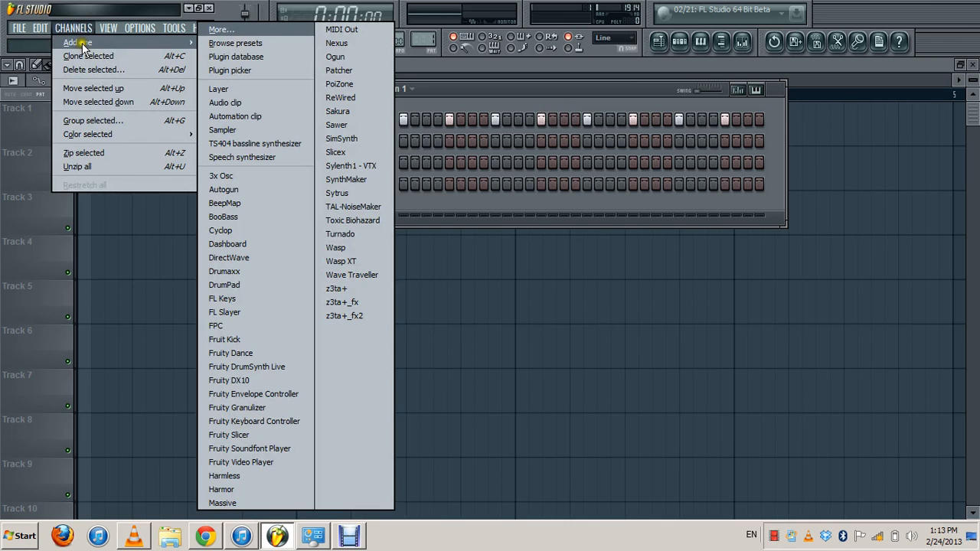
pyautogui.click(234, 178)
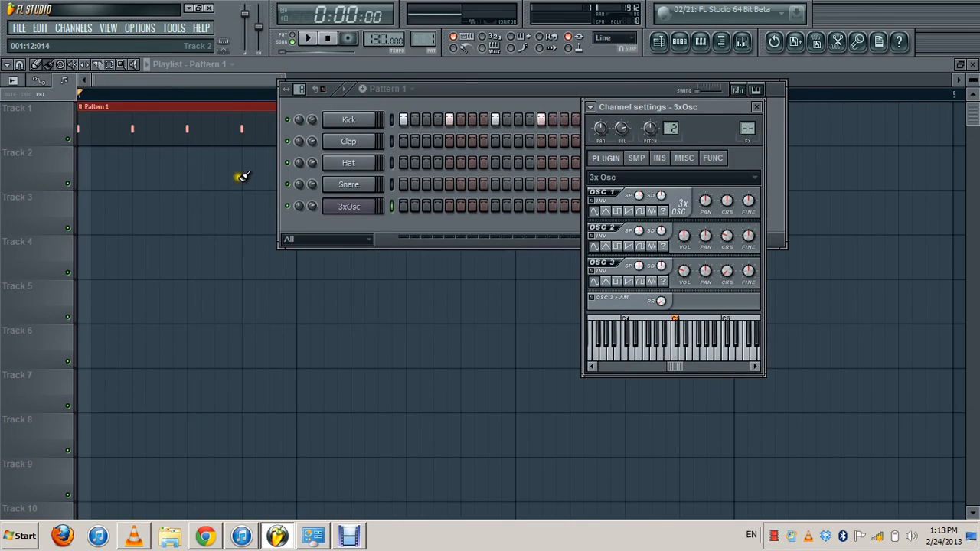
pyautogui.click(77, 28)
pyautogui.click(77, 28)
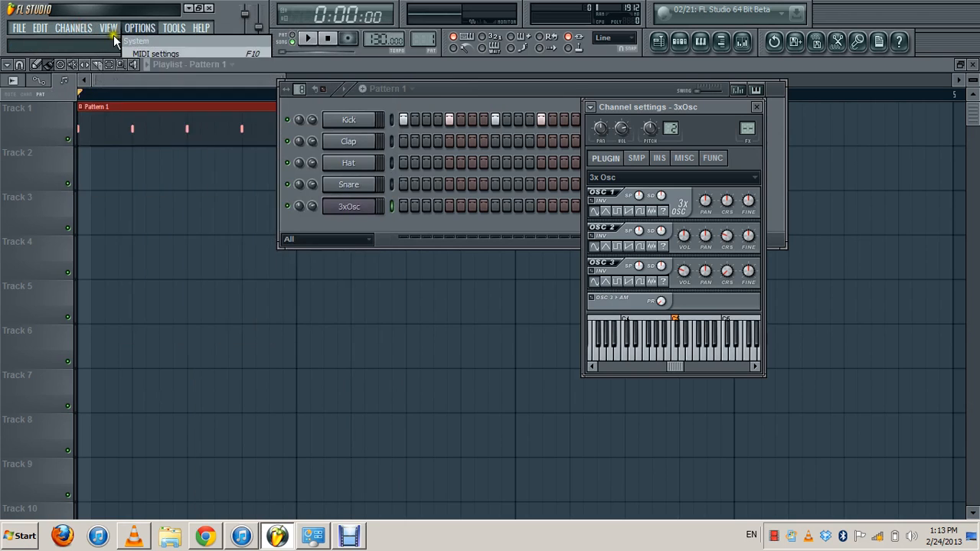
pyautogui.click(76, 29)
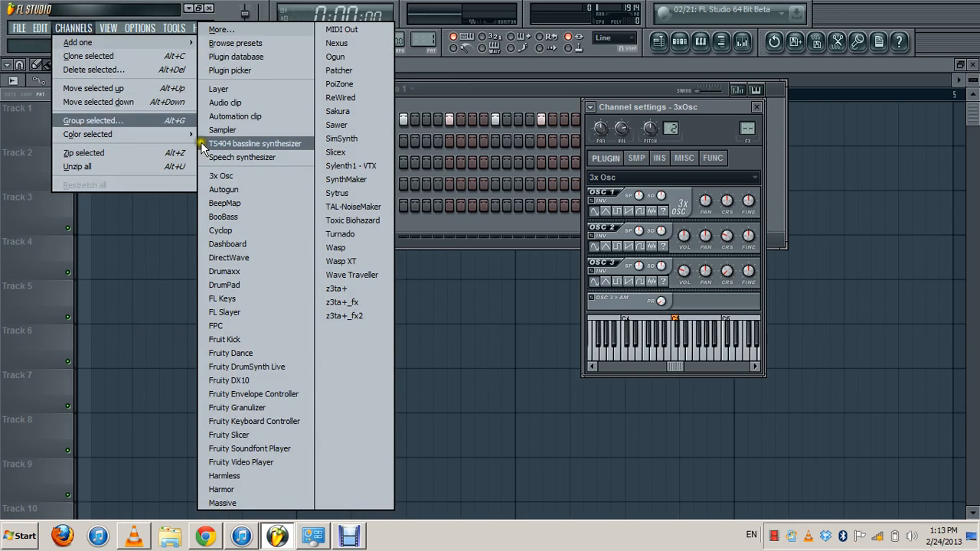
pyautogui.click(72, 29)
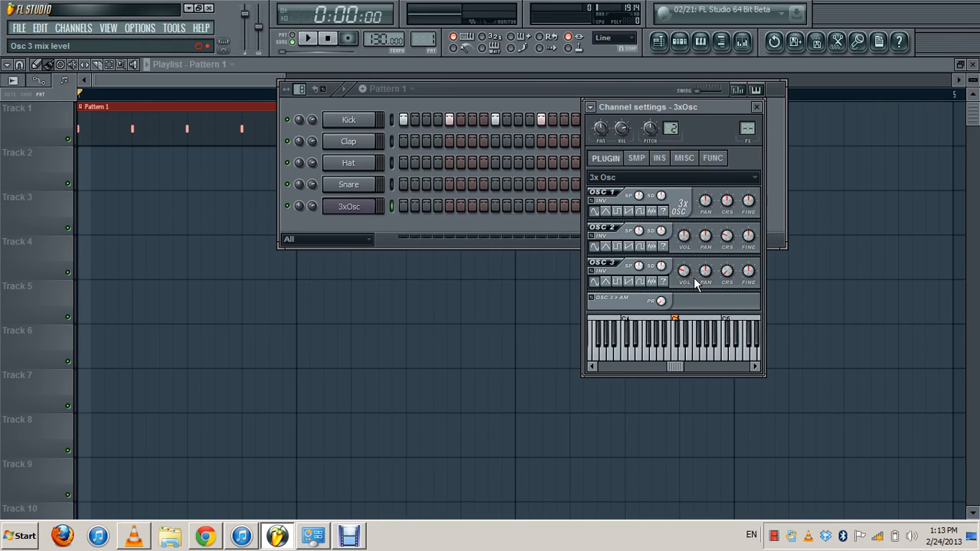
# Set the shape of all three 3x Osc oscillators to noise and close the channel settings.
pyautogui.click(650, 212)
pyautogui.click(653, 212)
pyautogui.click(654, 246)
pyautogui.click(652, 281)
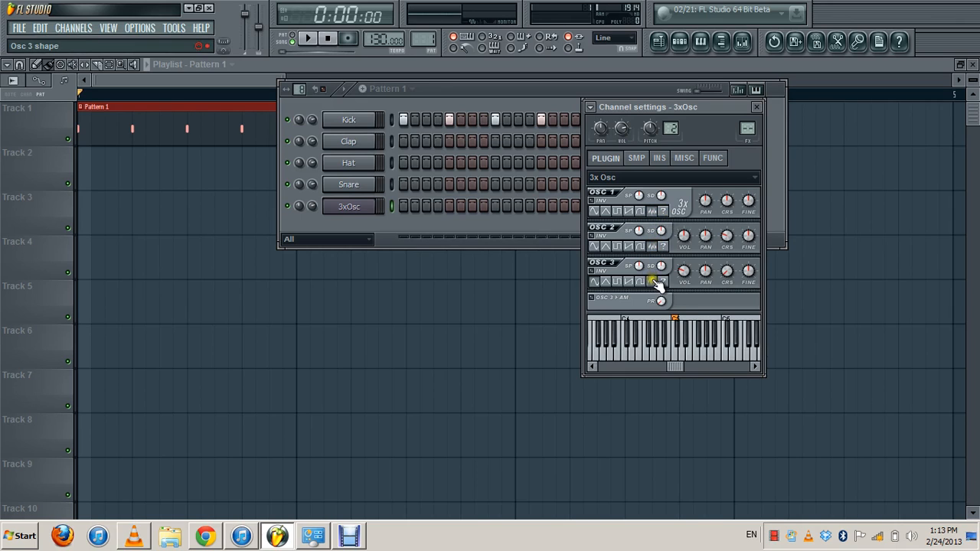
pyautogui.click(756, 109)
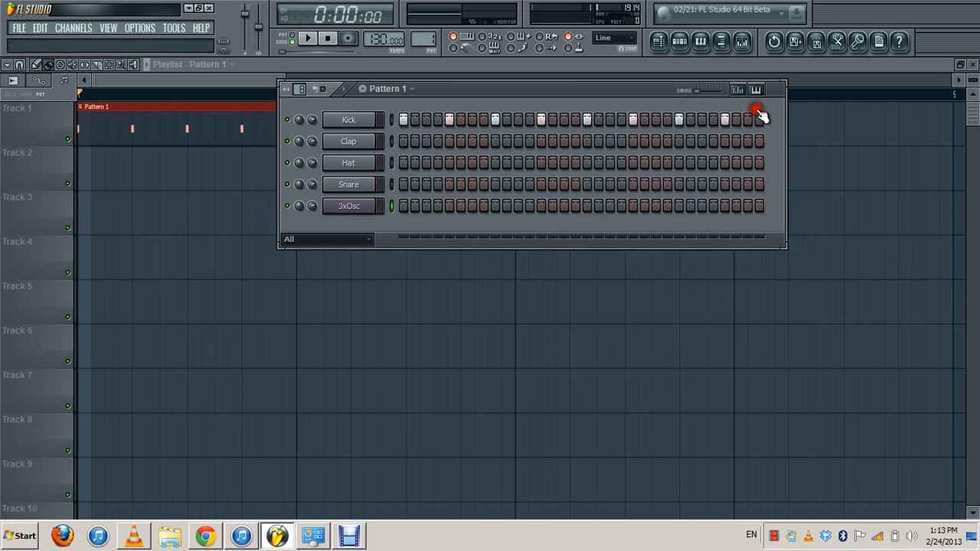
# Add a one-bar C5 note at the start of the 3xOsc channel's piano roll, and close the piano roll.
pyautogui.rightClick(376, 200)
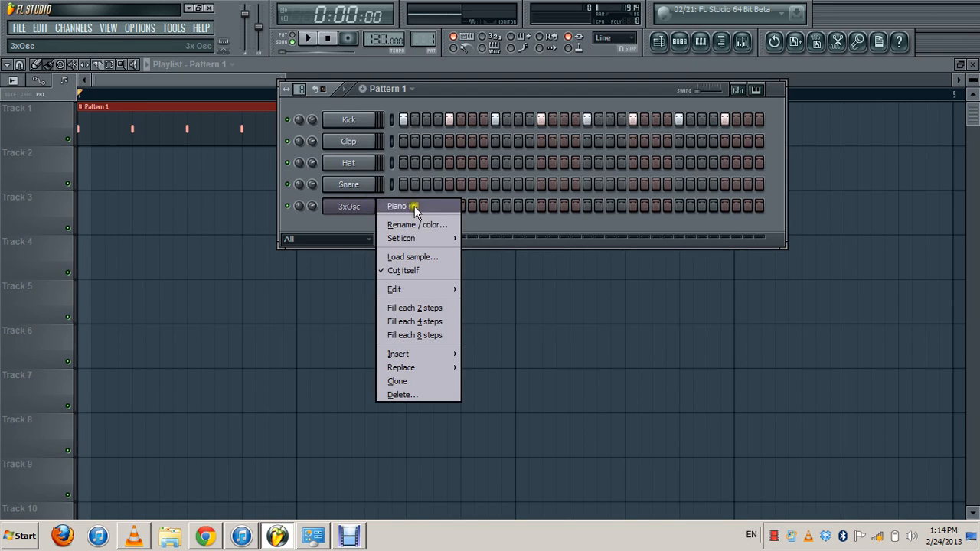
pyautogui.click(412, 206)
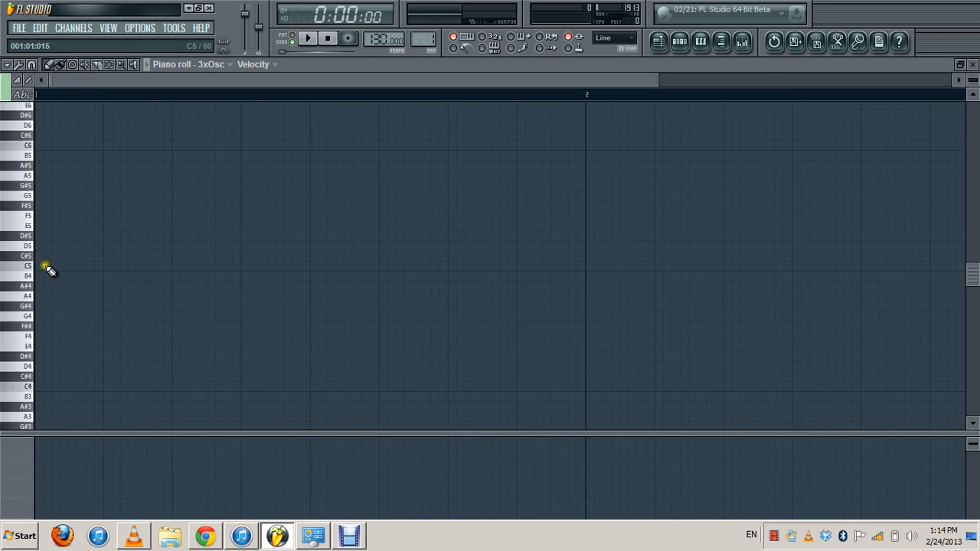
pyautogui.click(44, 266)
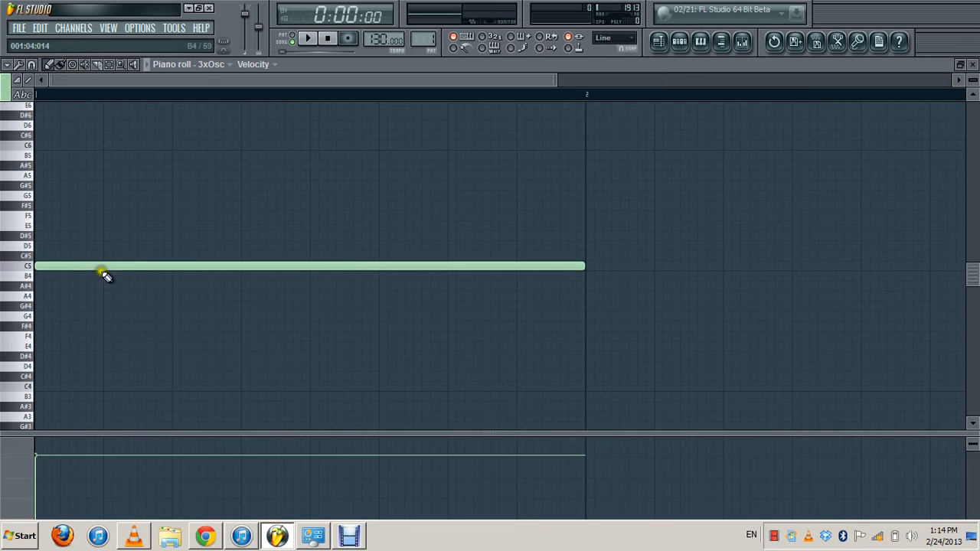
pyautogui.click(701, 42)
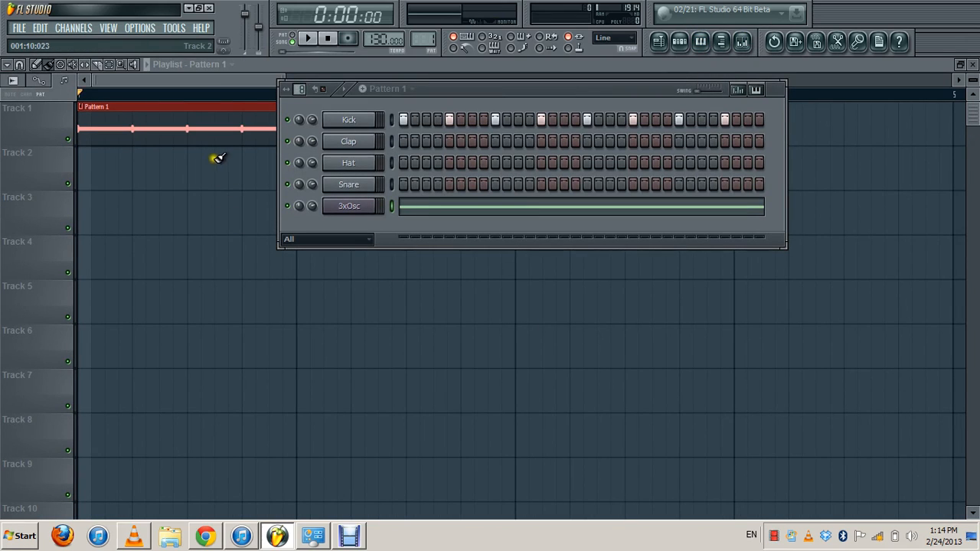
# Move the step sequencer below the Pattern 1 clip, then play the song and stop it.
pyautogui.moveTo(454, 89); pyautogui.dragTo(445, 185)
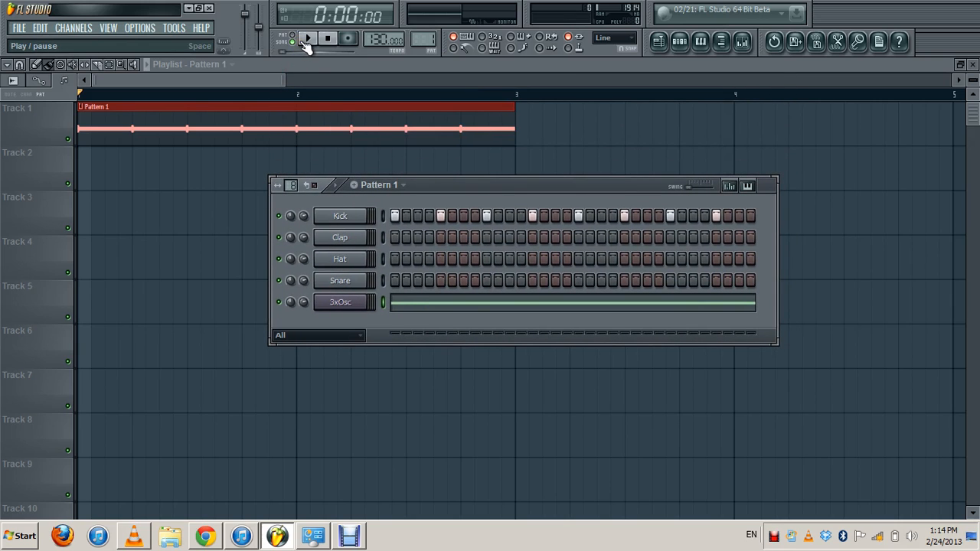
pyautogui.click(306, 39)
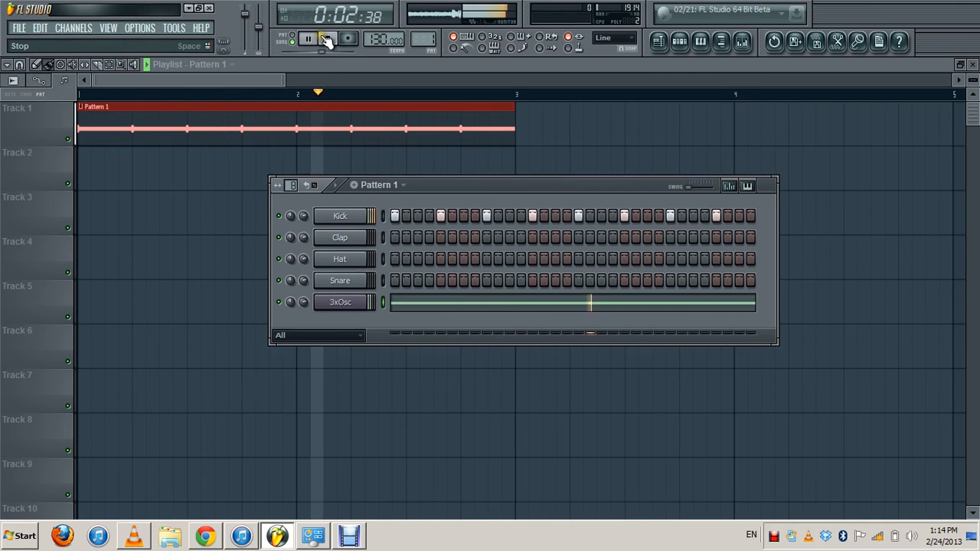
pyautogui.click(326, 40)
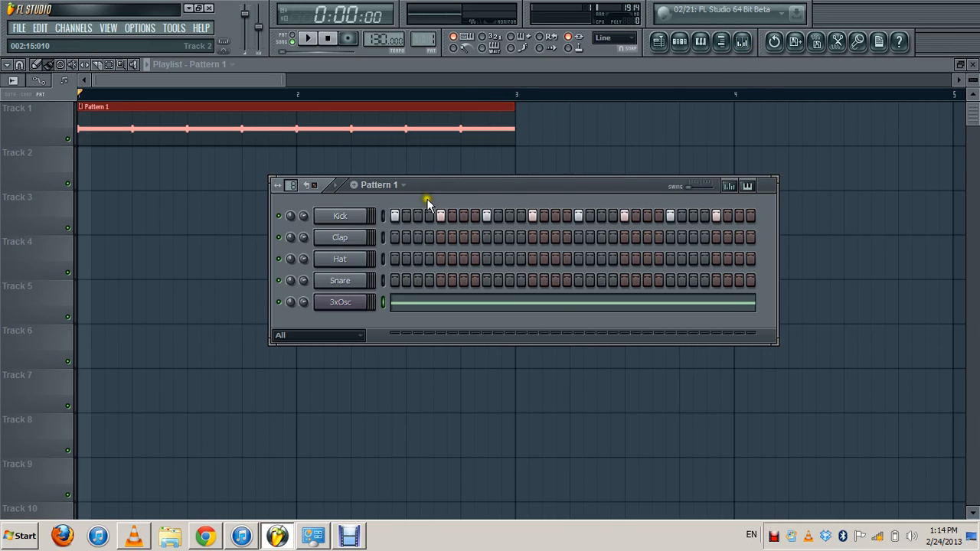
# Link the Kick and 3xOsc channels to their own mixer tracks, starting from Insert 1.
pyautogui.click(383, 216)
pyautogui.click(743, 42)
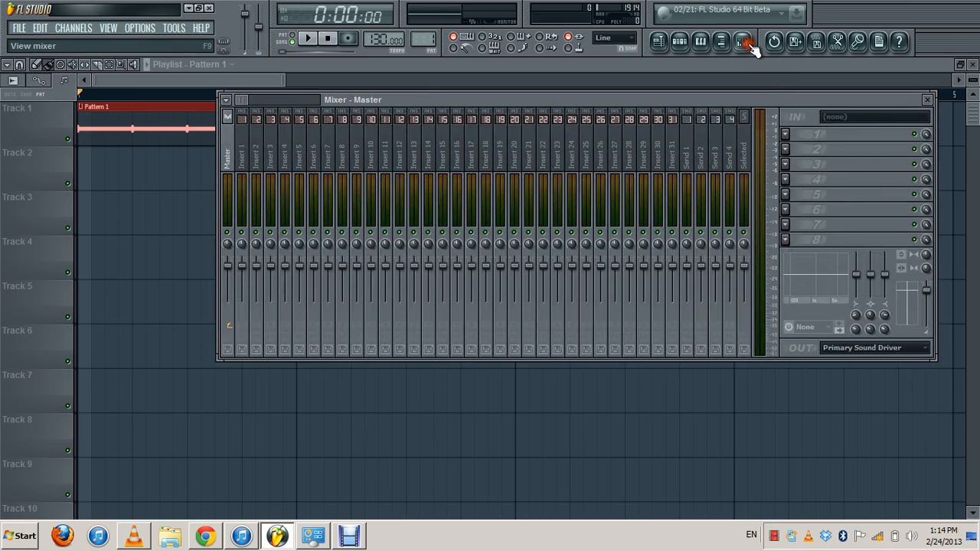
pyautogui.rightClick(246, 152)
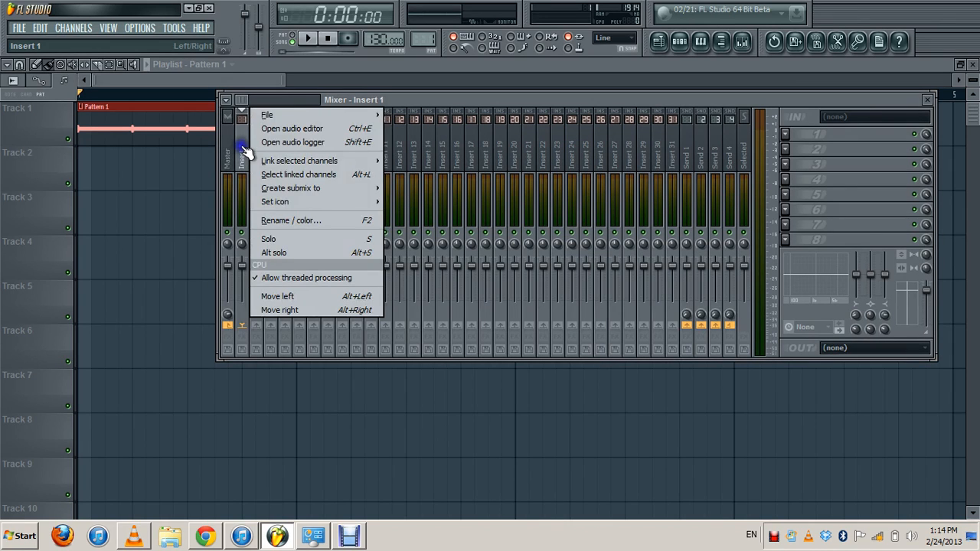
pyautogui.moveTo(298, 163)
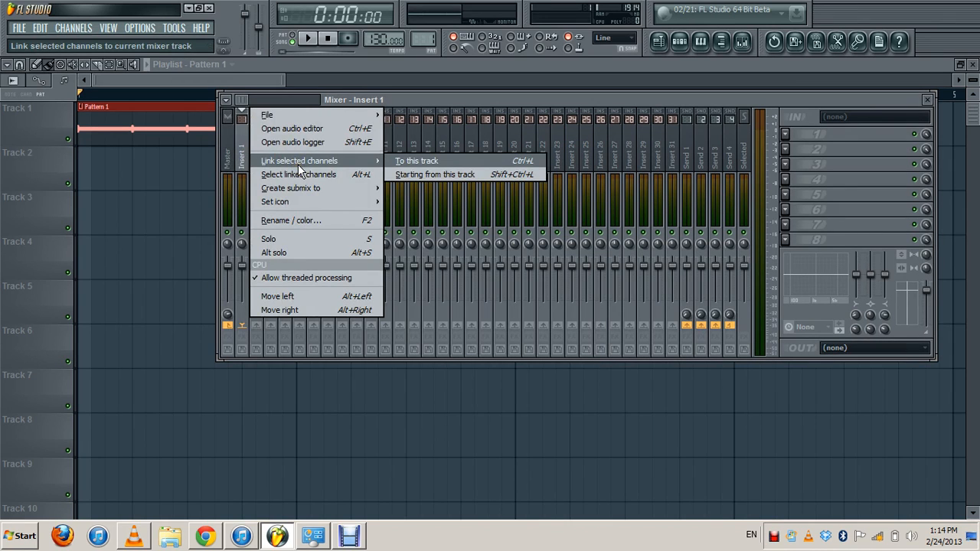
pyautogui.click(417, 174)
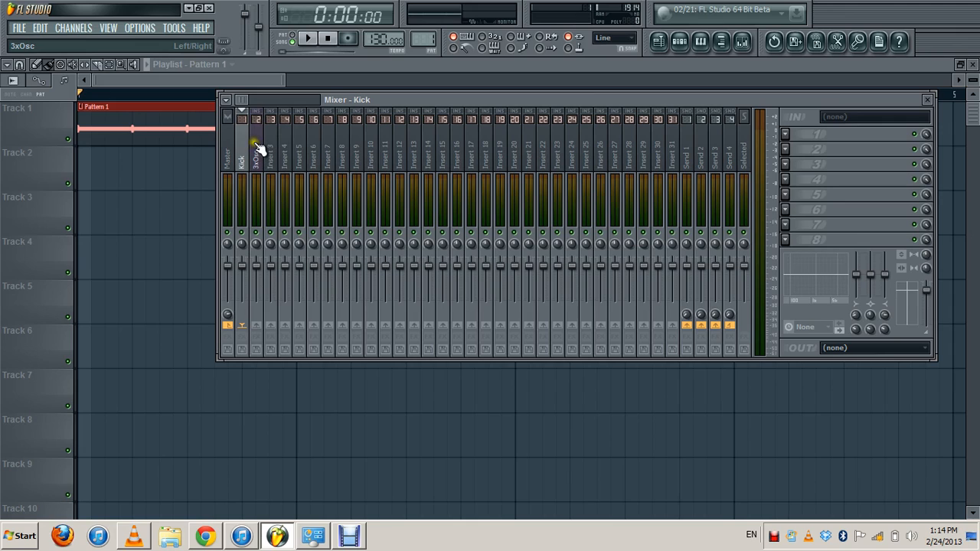
# Sidechain the Kick mixer track to the 3xOsc mixer track.
pyautogui.click(258, 150)
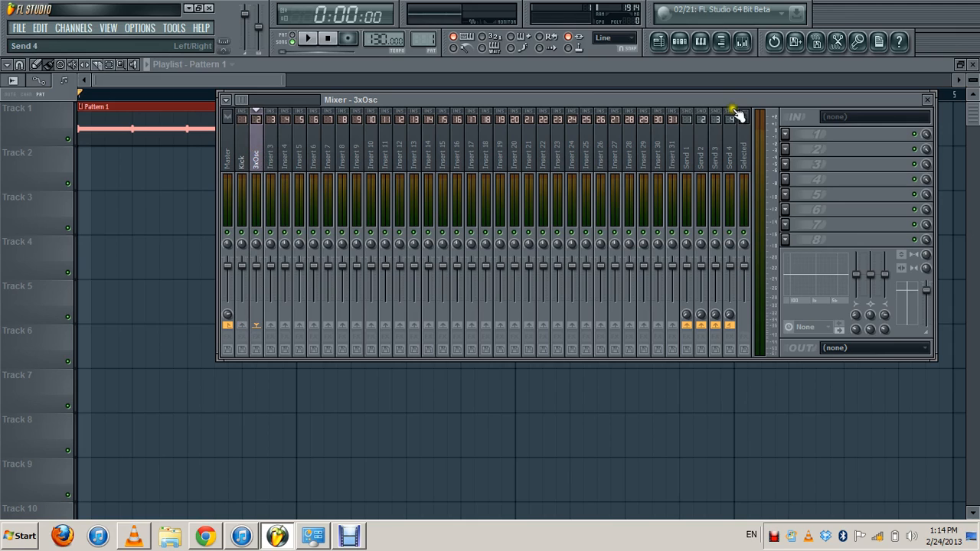
pyautogui.click(244, 138)
pyautogui.click(257, 143)
pyautogui.click(244, 161)
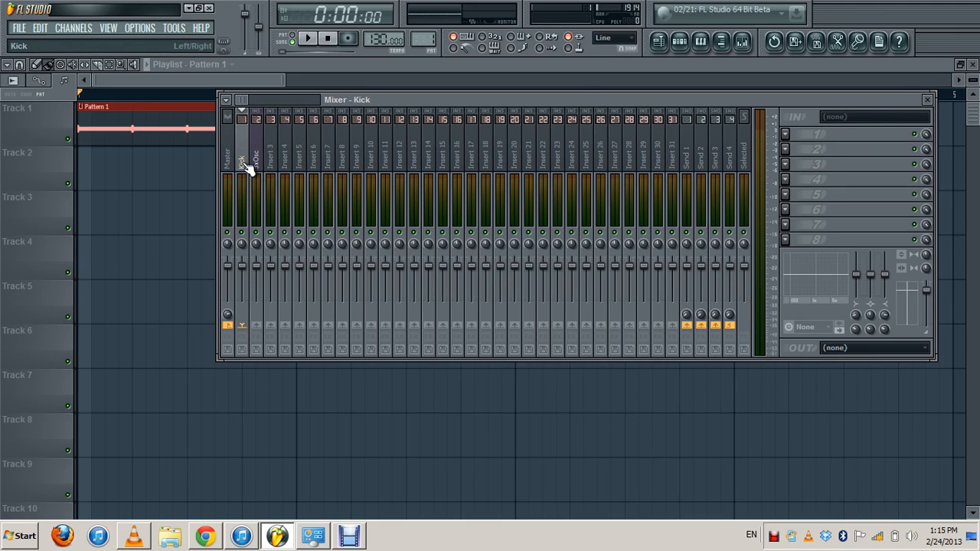
pyautogui.click(243, 160)
pyautogui.rightClick(259, 328)
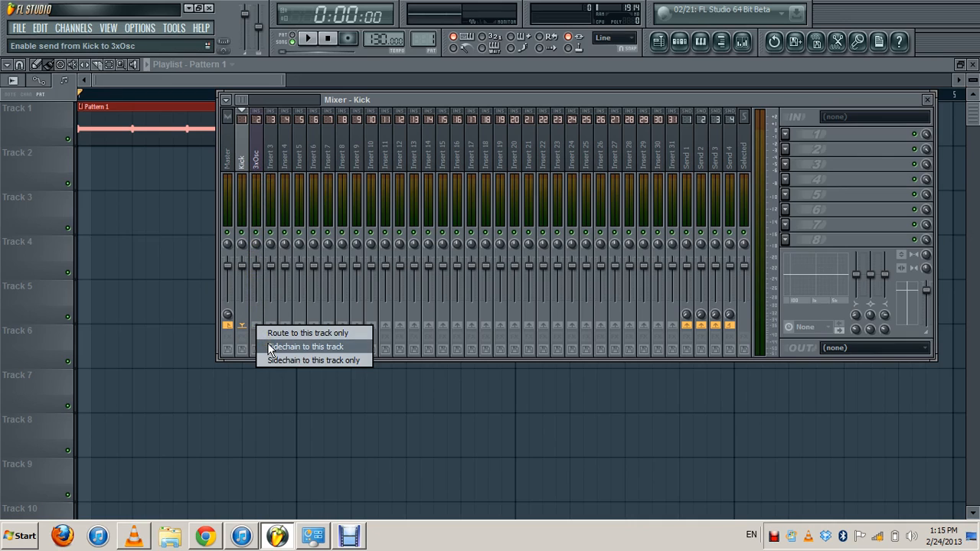
pyautogui.click(274, 348)
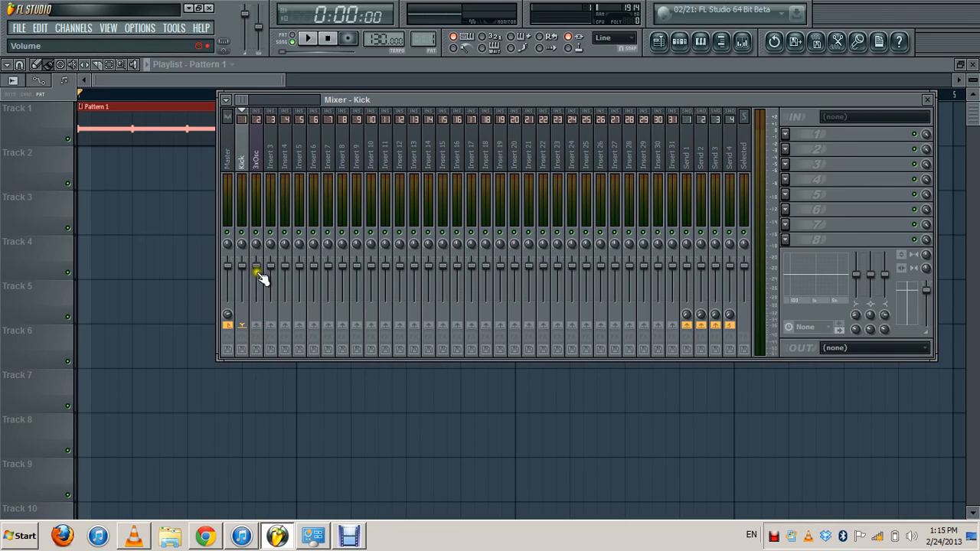
pyautogui.rightClick(261, 331)
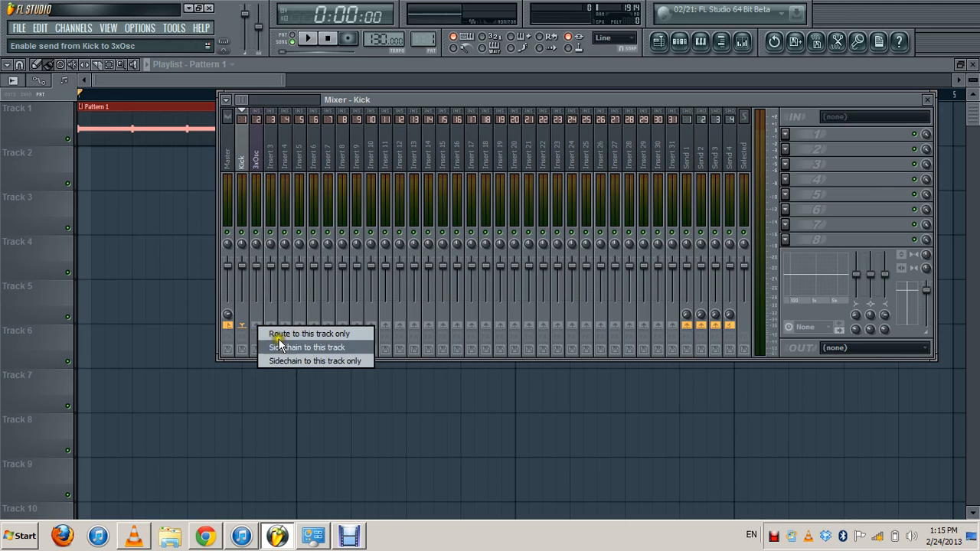
pyautogui.click(280, 342)
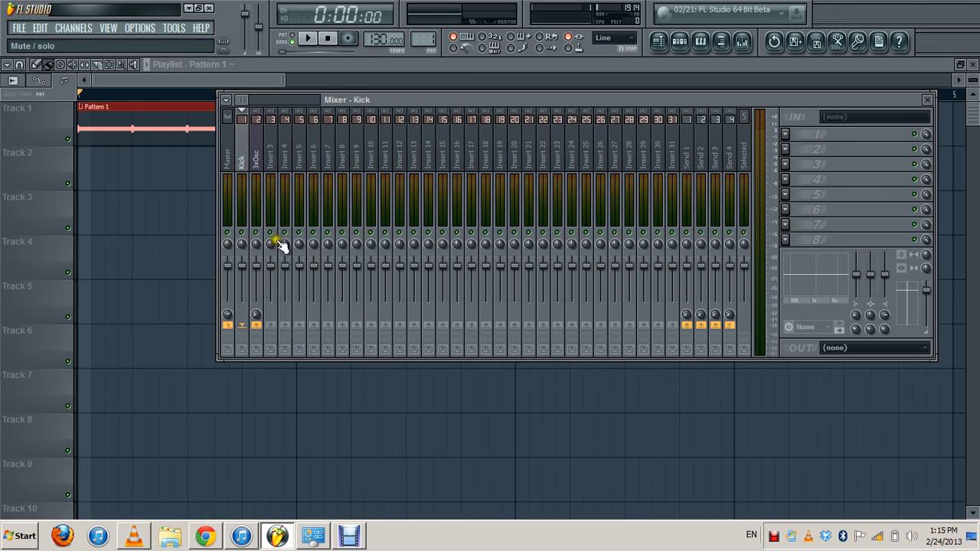
# Load Fruity Limiter into the first effect slot of the 3xOsc mixer track.
pyautogui.click(259, 131)
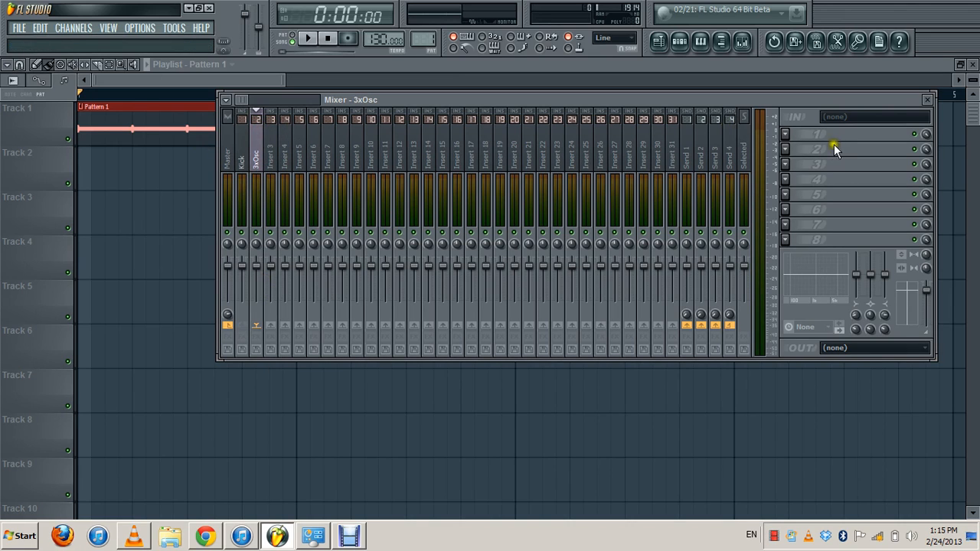
pyautogui.click(788, 134)
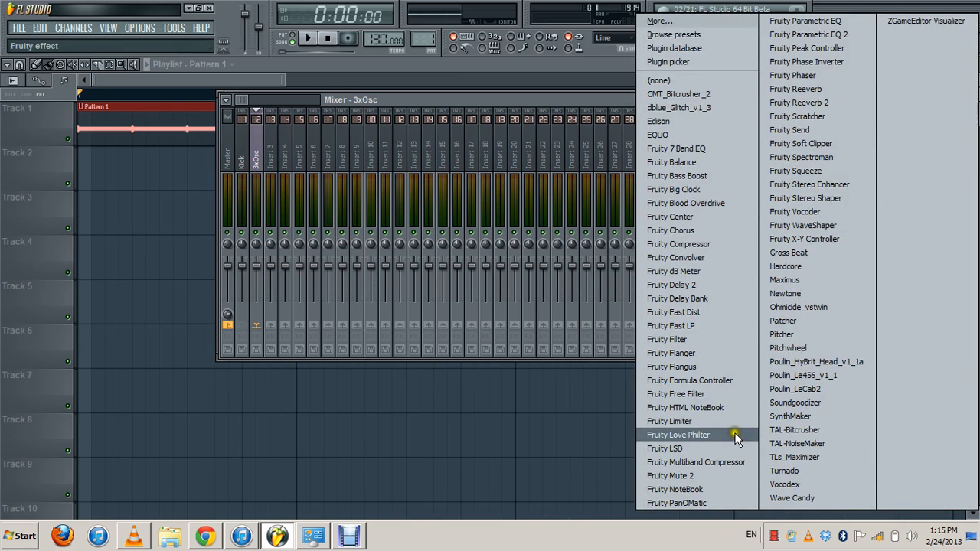
pyautogui.click(669, 420)
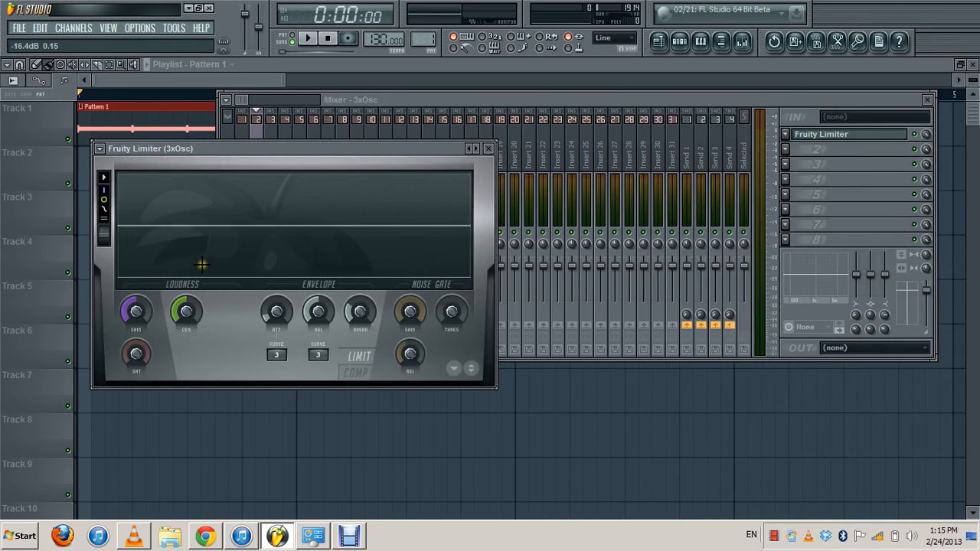
# Switch Fruity Limiter to its COMP mode and set the sidechain input number to 1.
pyautogui.click(365, 373)
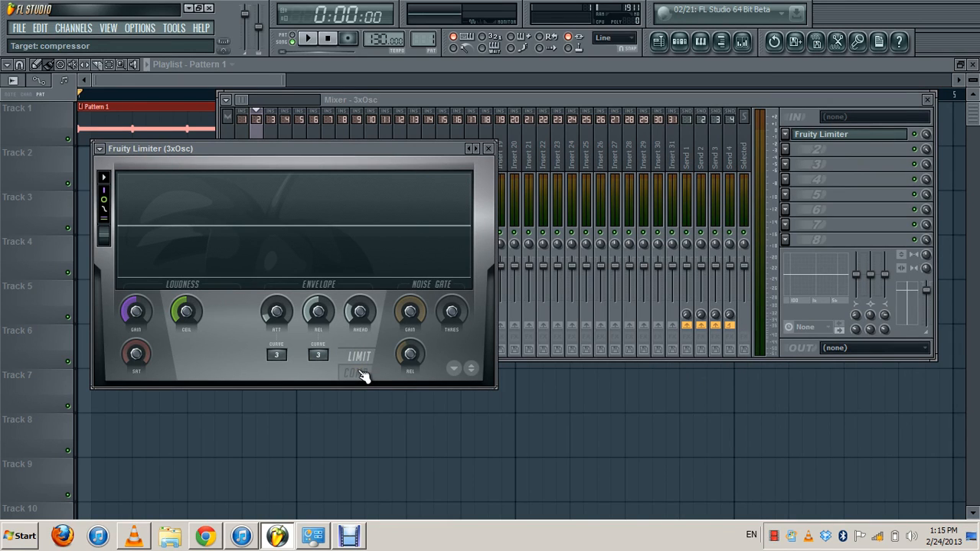
pyautogui.click(364, 375)
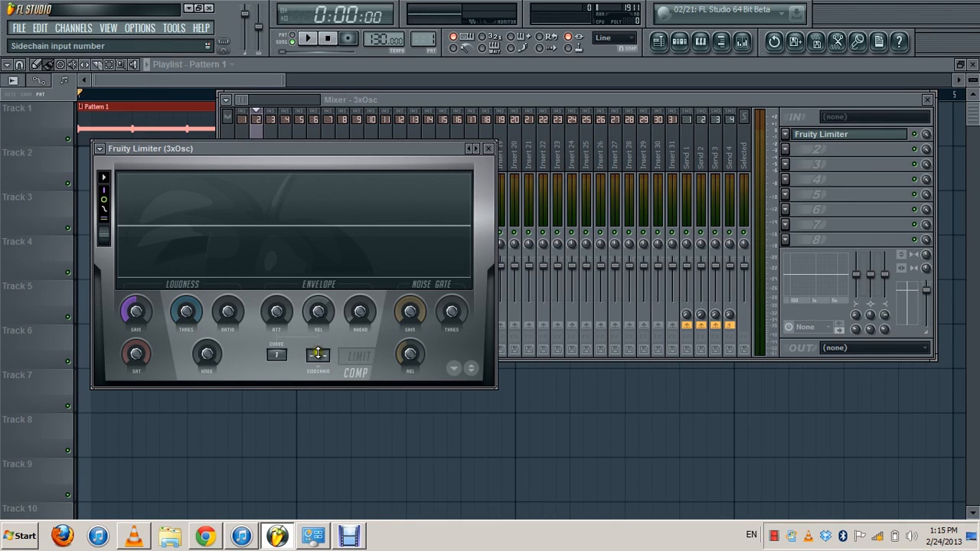
pyautogui.moveTo(318, 354); pyautogui.dragTo(334, 293)
pyautogui.moveTo(319, 360)
pyautogui.mouseDown()
pyautogui.moveTo(321, 331)
pyautogui.moveTo(321, 357)
pyautogui.moveTo(338, 341)
pyautogui.moveTo(321, 356)
pyautogui.mouseUp()
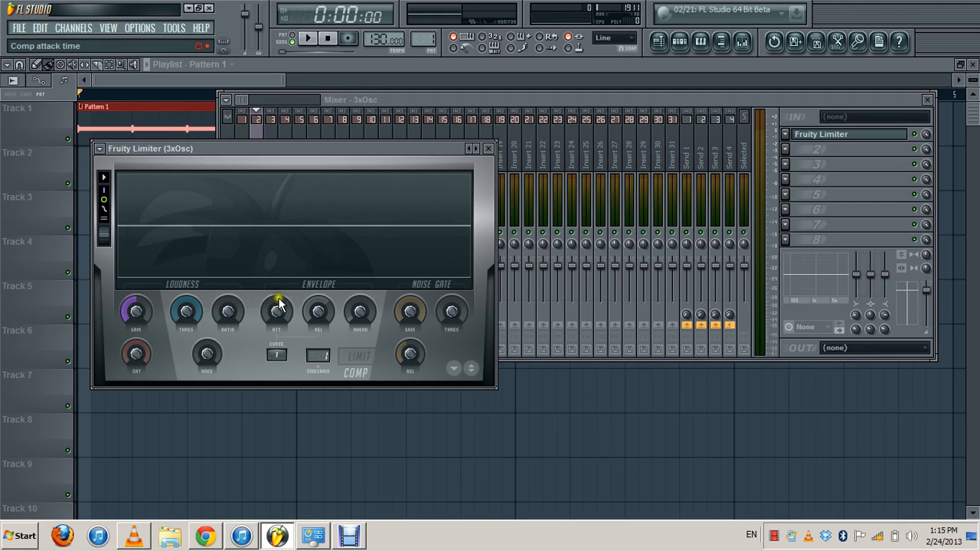
# Lower the limiter's compressor threshold close to minimum and raise its ratio while auditioning the song, and close the limiter and stop playback.
pyautogui.moveTo(189, 310); pyautogui.dragTo(198, 444)
pyautogui.moveTo(228, 311); pyautogui.dragTo(209, 163)
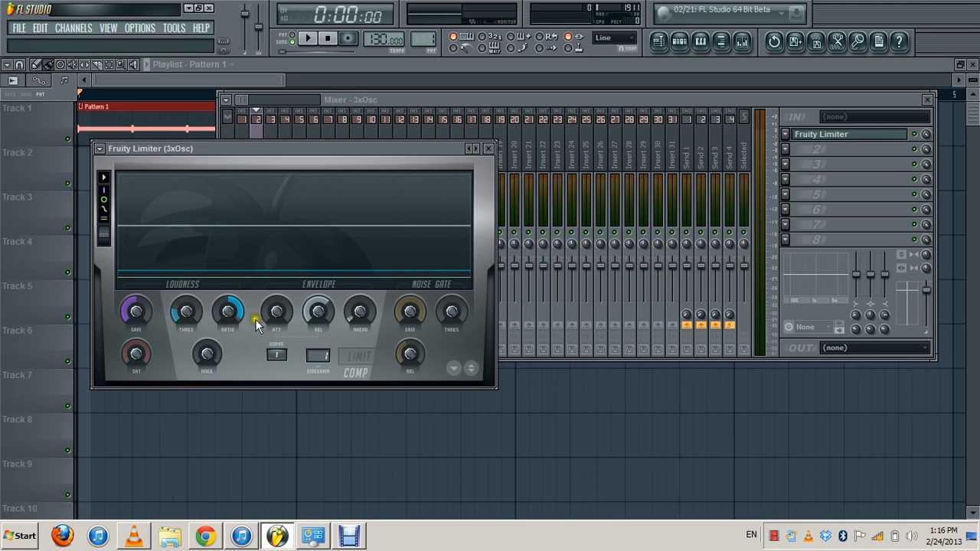
pyautogui.click(307, 39)
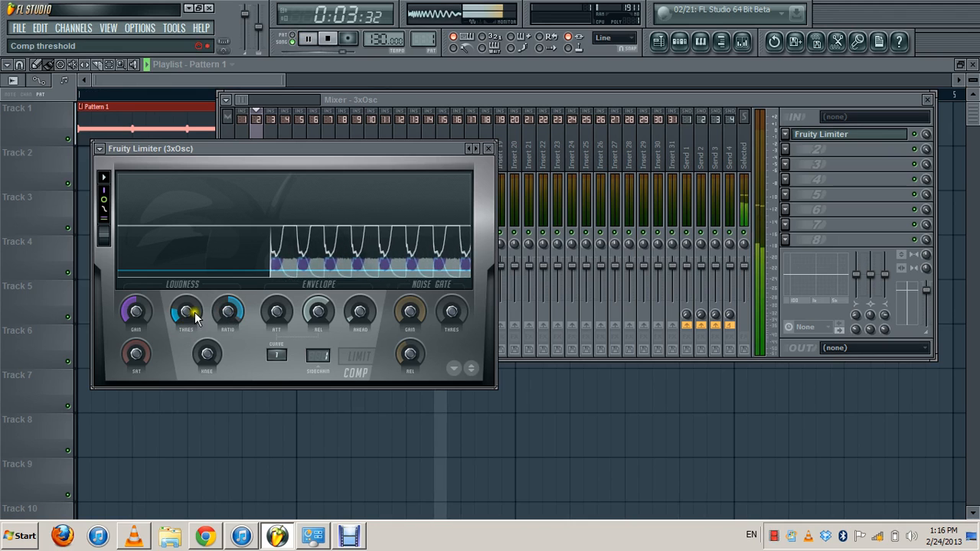
pyautogui.moveTo(185, 318)
pyautogui.mouseDown()
pyautogui.moveTo(186, 327)
pyautogui.moveTo(223, 298)
pyautogui.mouseUp()
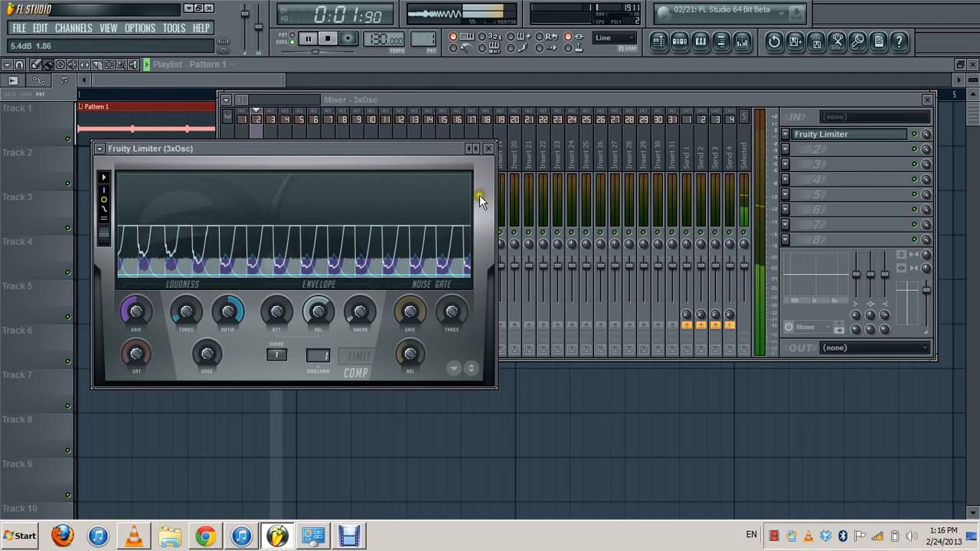
pyautogui.click(489, 149)
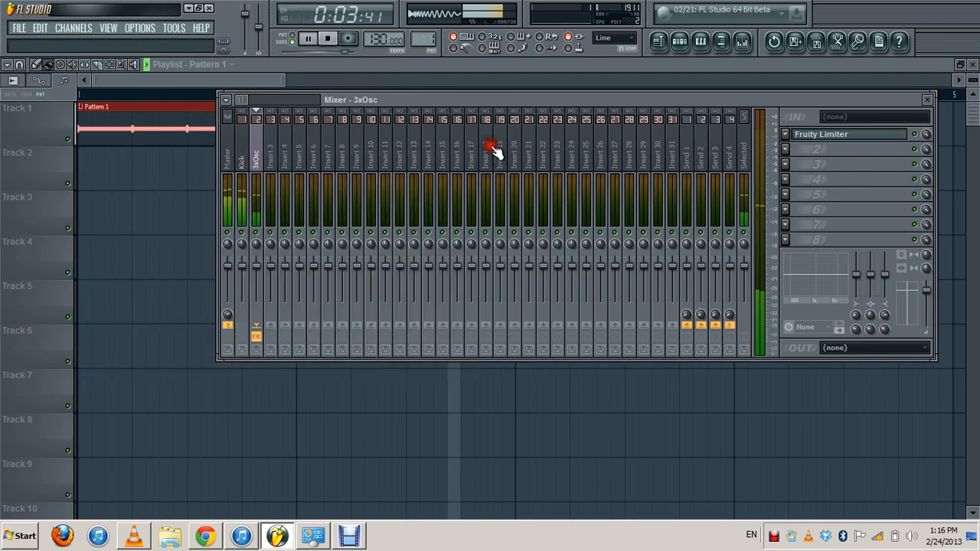
pyautogui.click(327, 39)
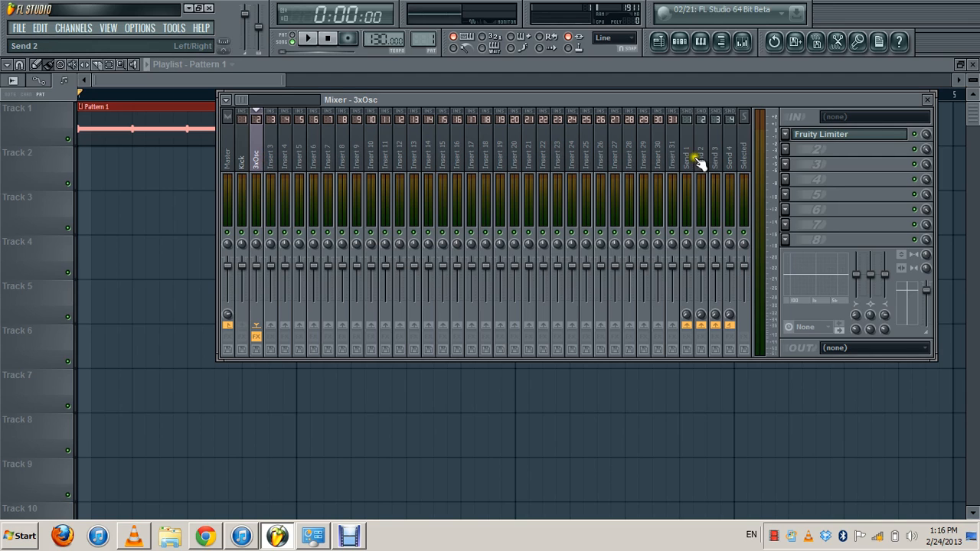
# Load Fruity Parametric EQ 2 into the second effect slot of the 3xOsc mixer track.
pyautogui.click(786, 149)
pyautogui.click(531, 98)
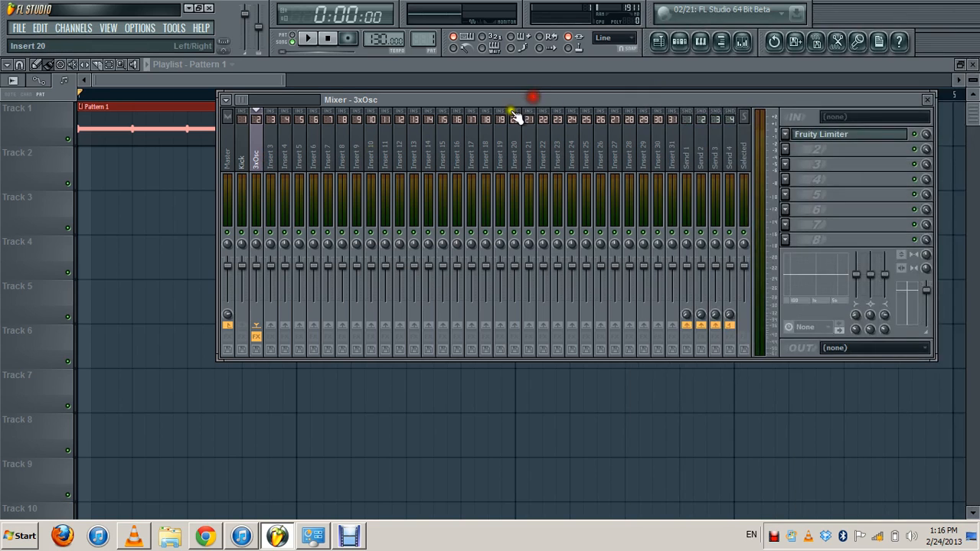
pyautogui.click(785, 149)
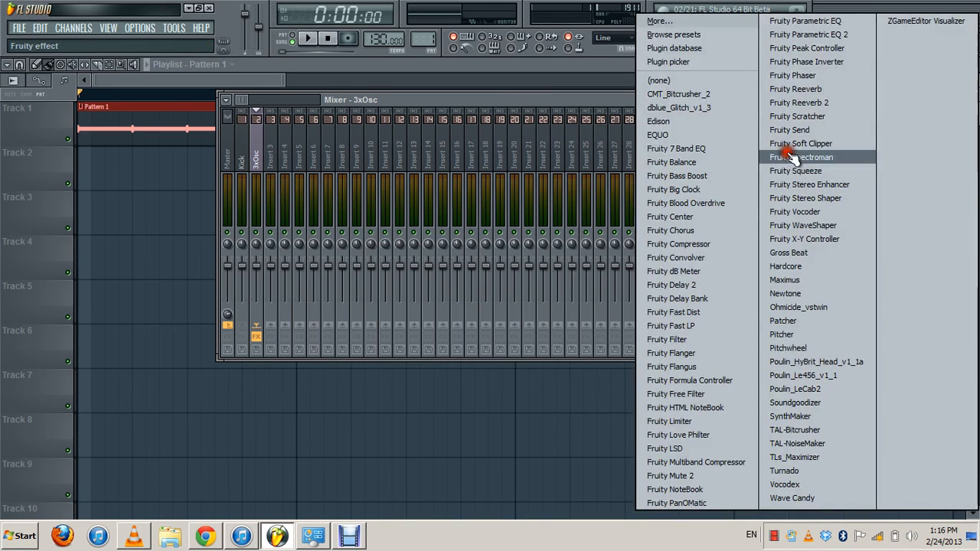
pyautogui.click(850, 35)
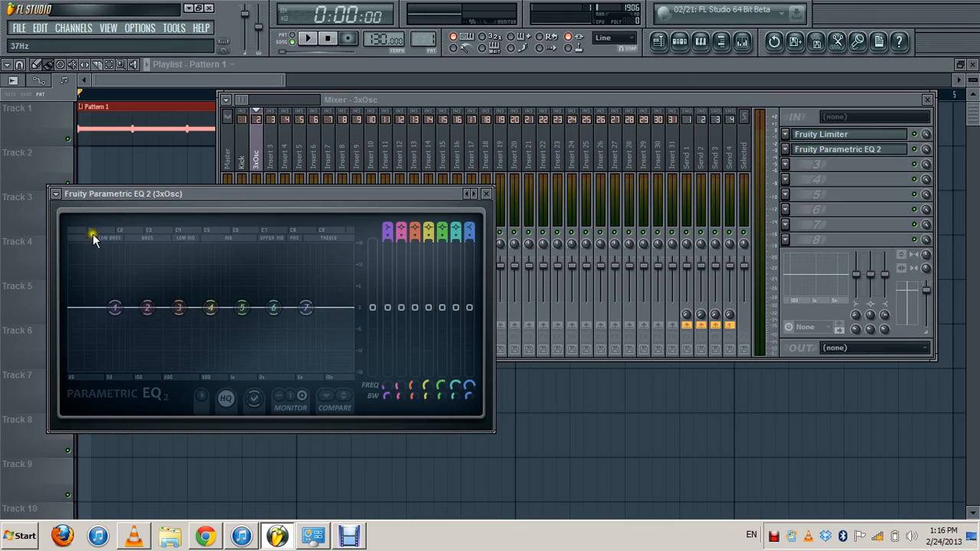
# Apply the 40Hz cut preset to Fruity Parametric EQ 2 and change band 1 to a low pass filter.
pyautogui.click(56, 194)
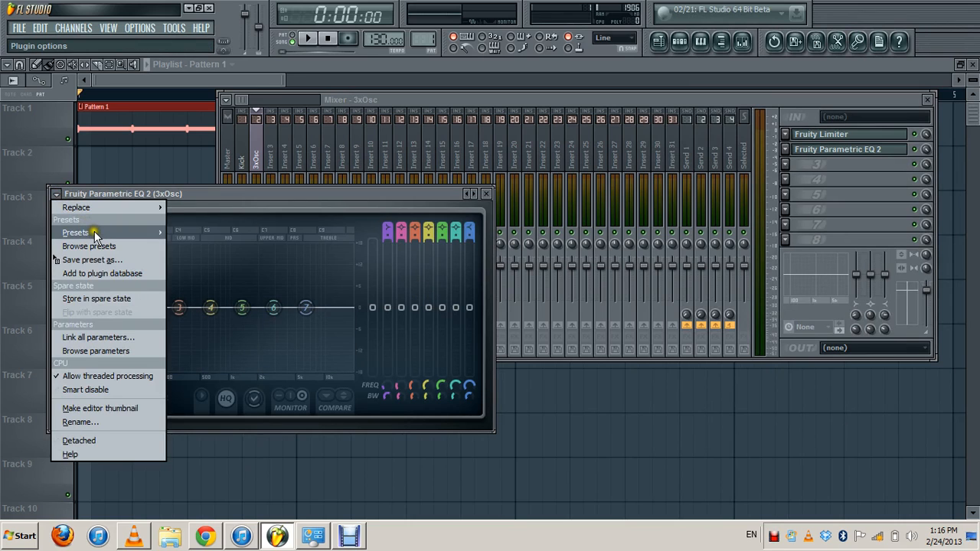
pyautogui.moveTo(94, 231)
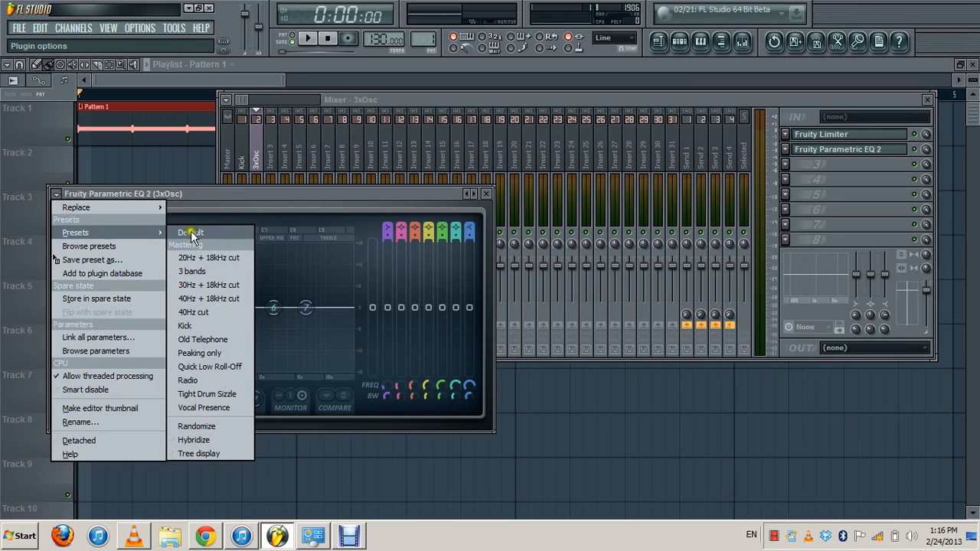
pyautogui.click(211, 320)
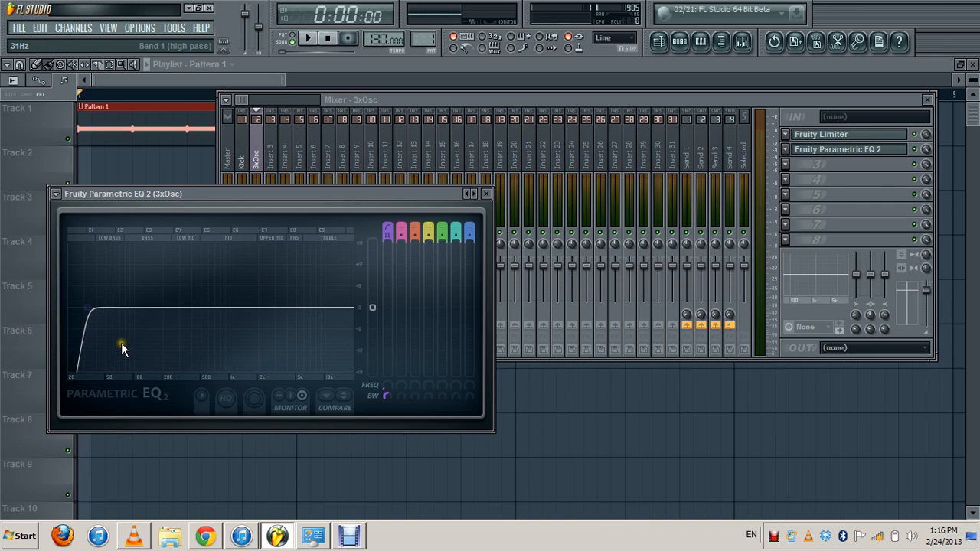
pyautogui.click(172, 362)
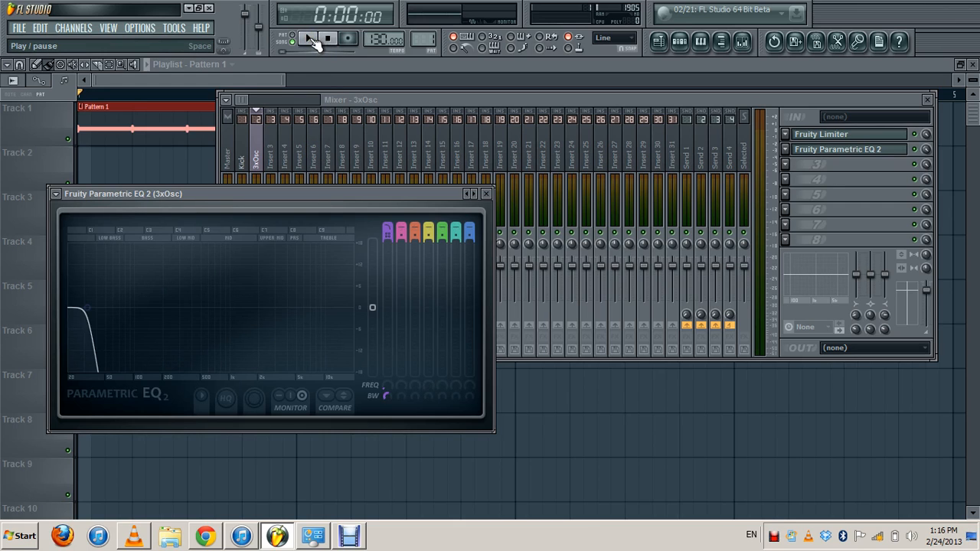
# Play the song and raise the EQ's band 1 frequency to about 386 Hz.
pyautogui.click(311, 39)
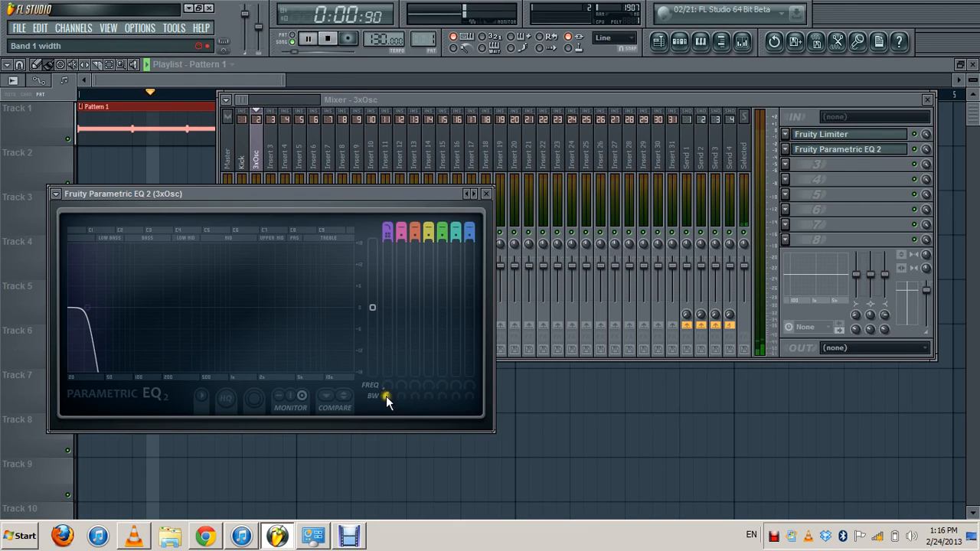
pyautogui.moveTo(386, 386); pyautogui.dragTo(375, 249)
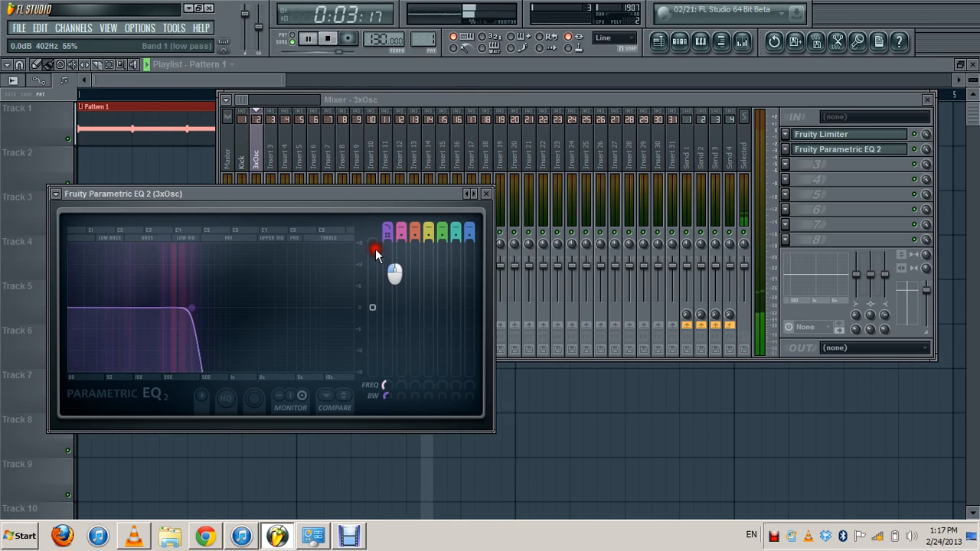
pyautogui.moveTo(375, 248); pyautogui.dragTo(375, 251)
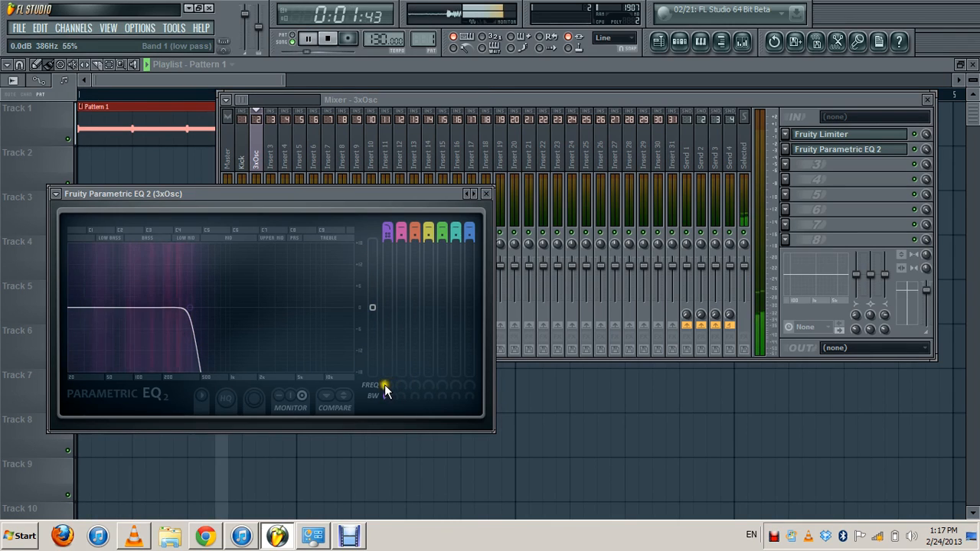
# Create an automation clip for the EQ's band 1 frequency and move the clip to Track 3 of the playlist.
pyautogui.rightClick(385, 391)
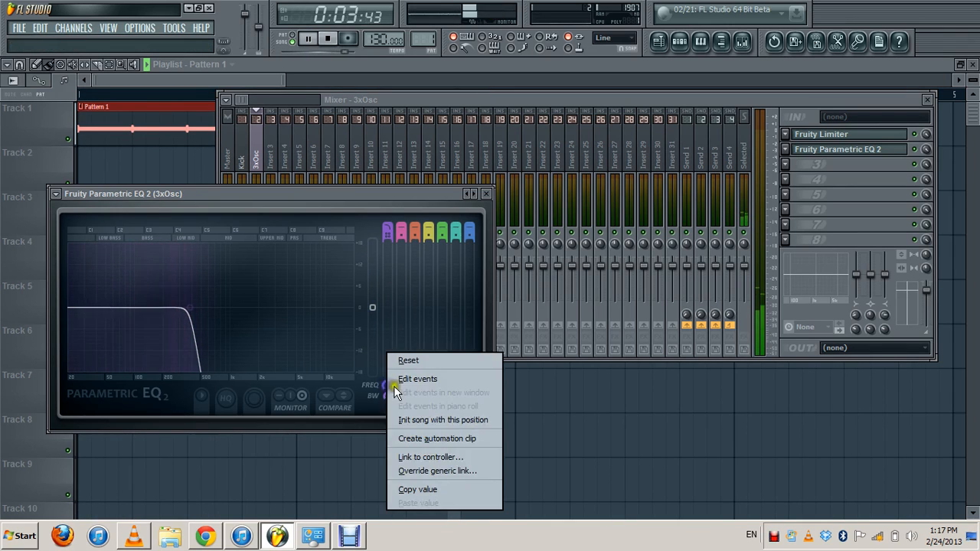
pyautogui.click(444, 439)
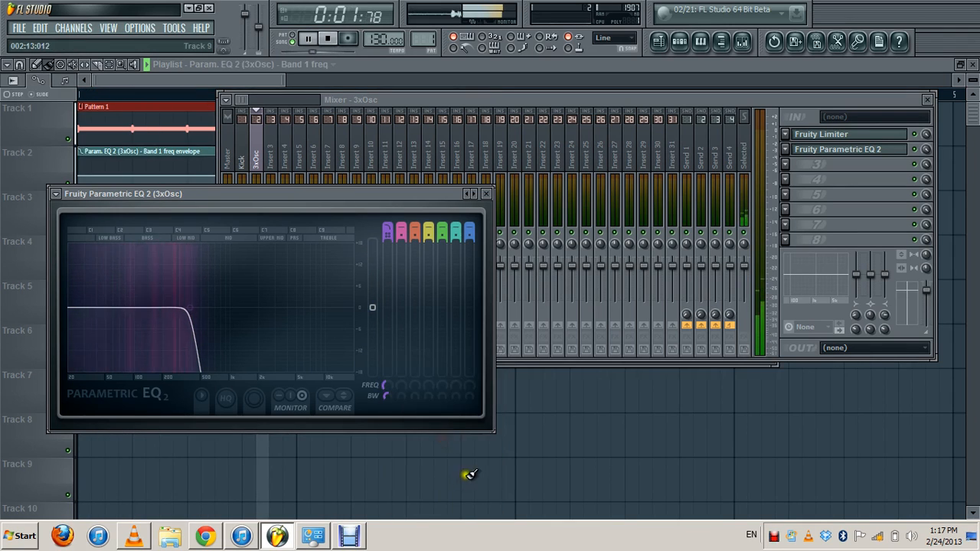
pyautogui.click(557, 456)
pyautogui.moveTo(203, 158); pyautogui.dragTo(183, 218)
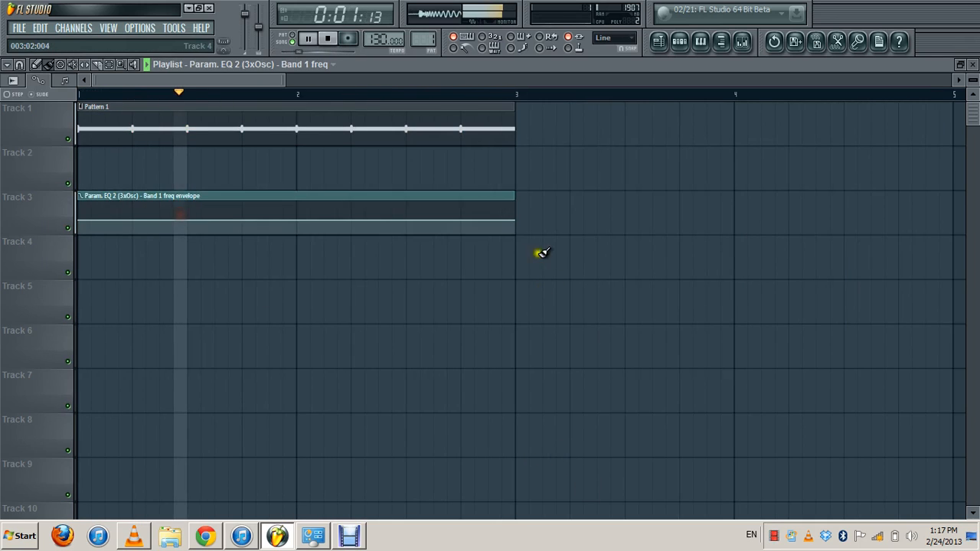
# Raise the end point of the band 1 frequency envelope at bar 3, bend its curve to rise slowly at first, and audition the song.
pyautogui.click(518, 220)
pyautogui.moveTo(517, 220); pyautogui.dragTo(519, 201)
pyautogui.moveTo(298, 210); pyautogui.dragTo(315, 276)
pyautogui.click(328, 38)
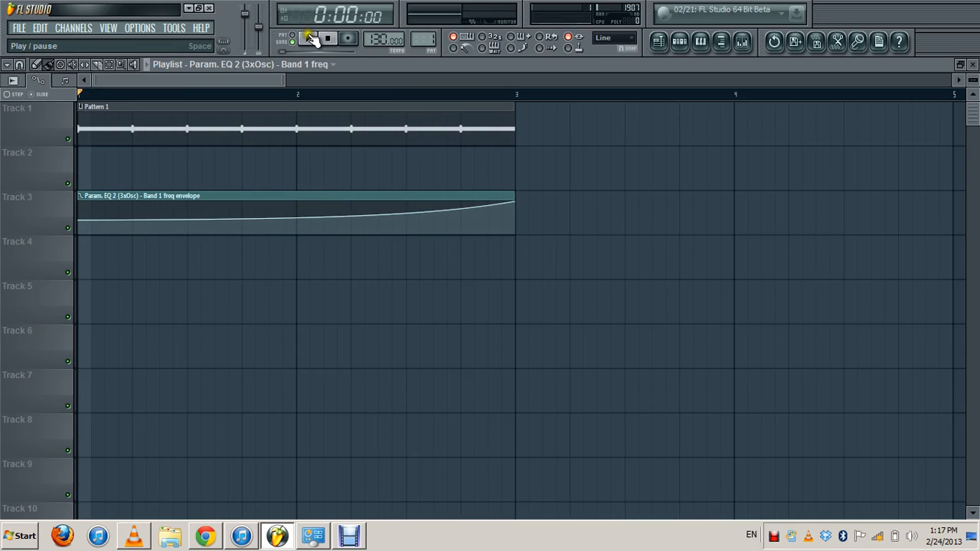
pyautogui.click(307, 39)
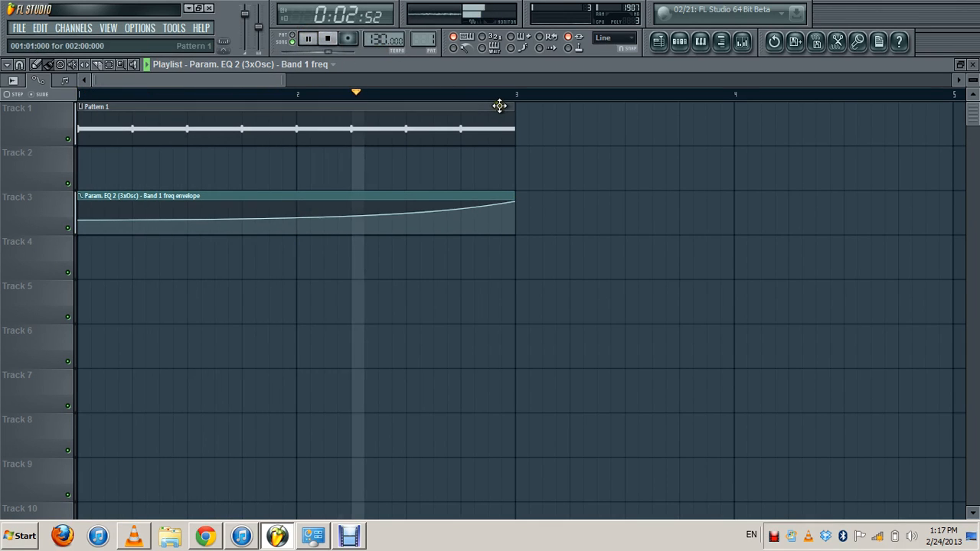
pyautogui.click(327, 39)
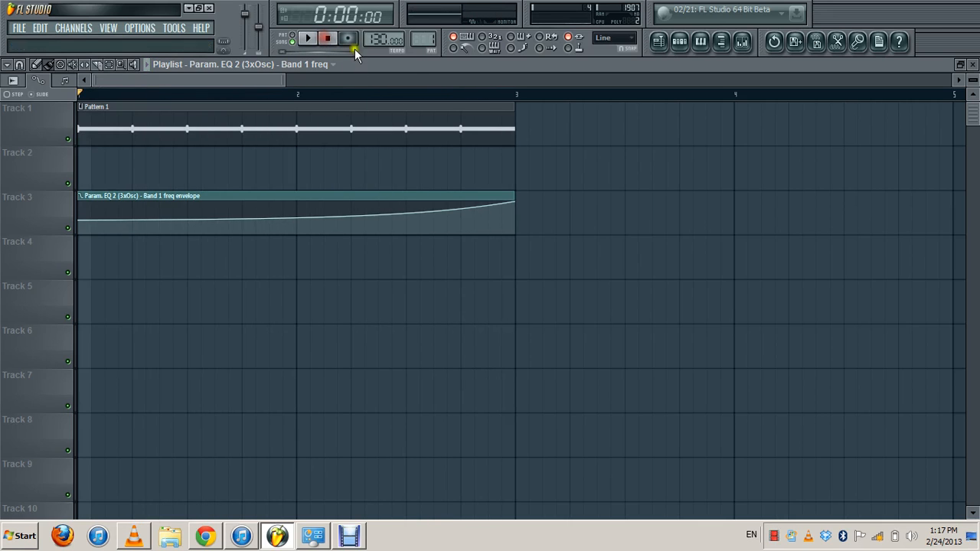
# Cut the Kick steps from Pattern 1 and paste them into the Kick channel of Pattern 2.
pyautogui.click(681, 44)
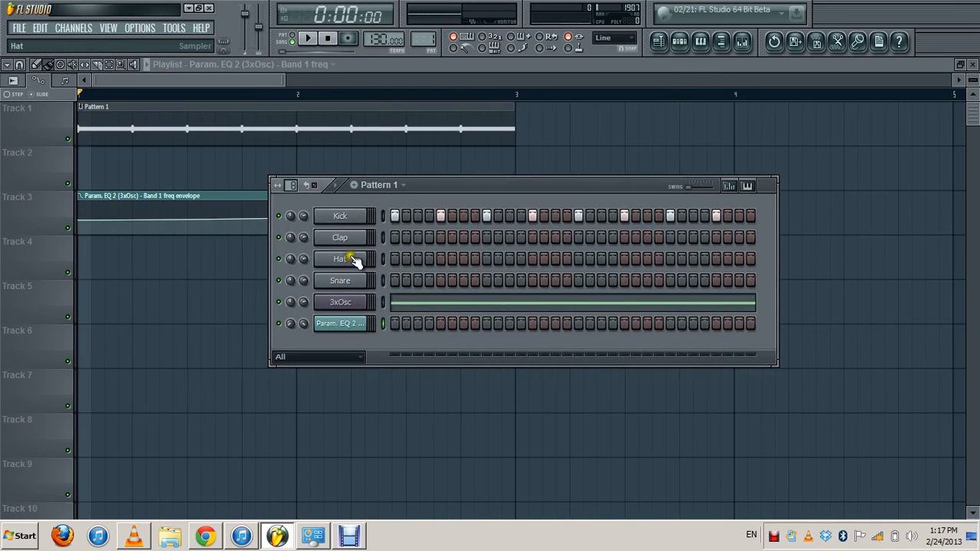
pyautogui.rightClick(346, 221)
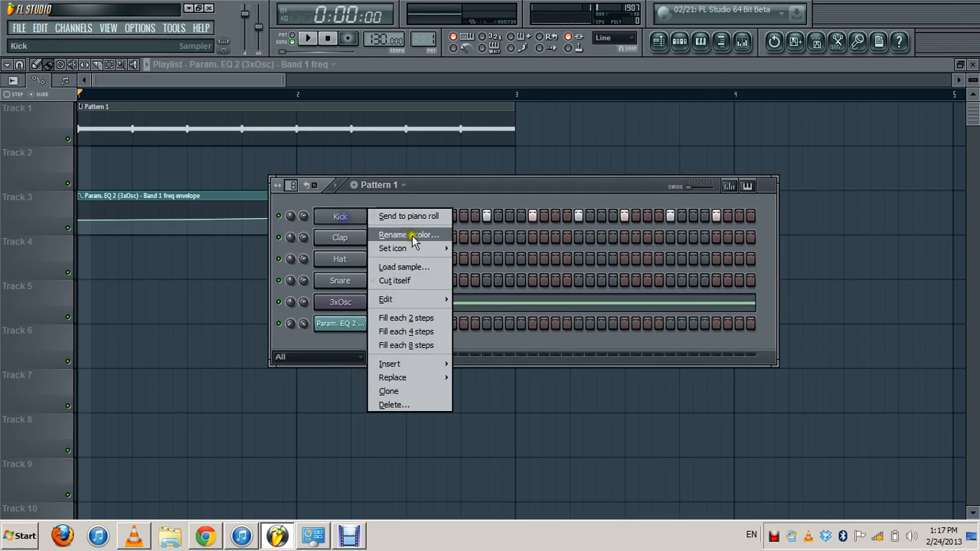
pyautogui.moveTo(429, 300)
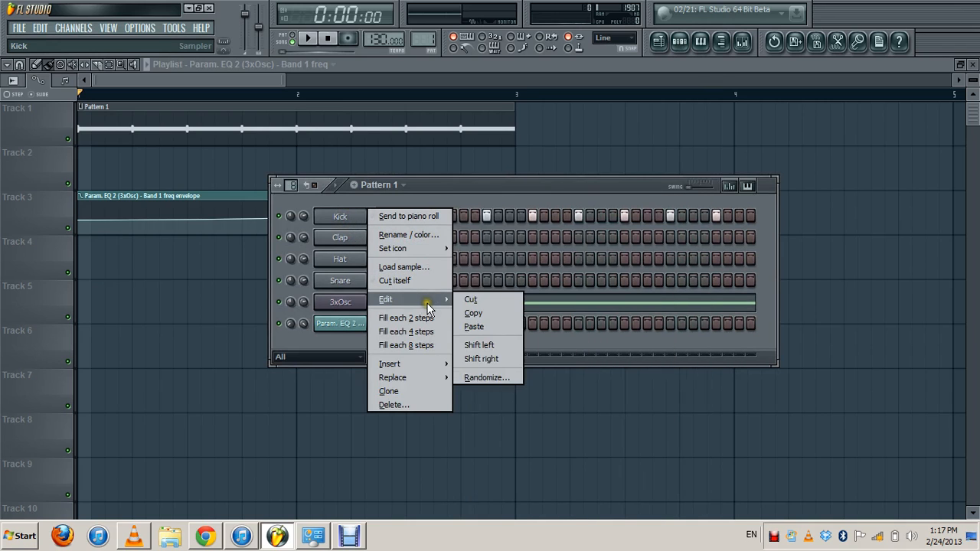
pyautogui.click(462, 300)
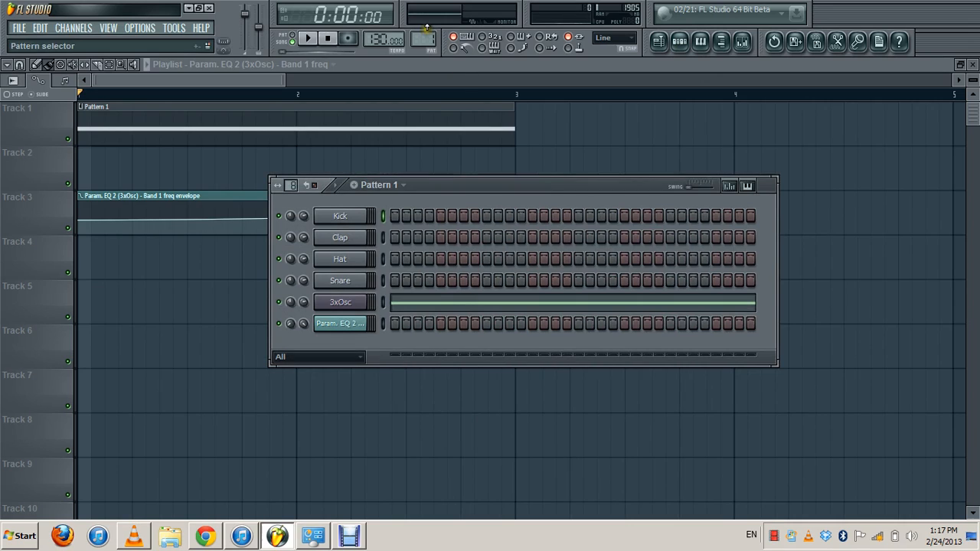
pyautogui.scroll(1, 426, 38)
pyautogui.rightClick(329, 217)
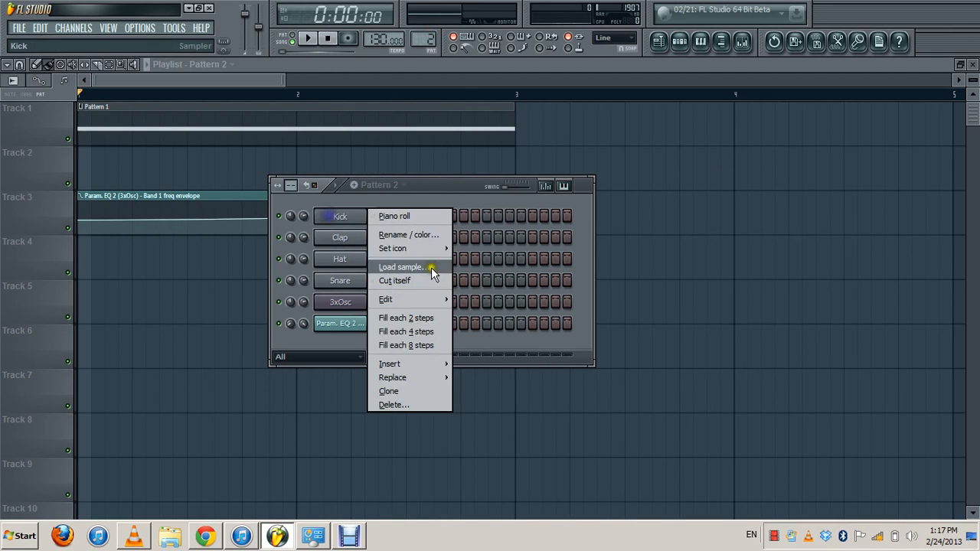
pyautogui.moveTo(430, 298)
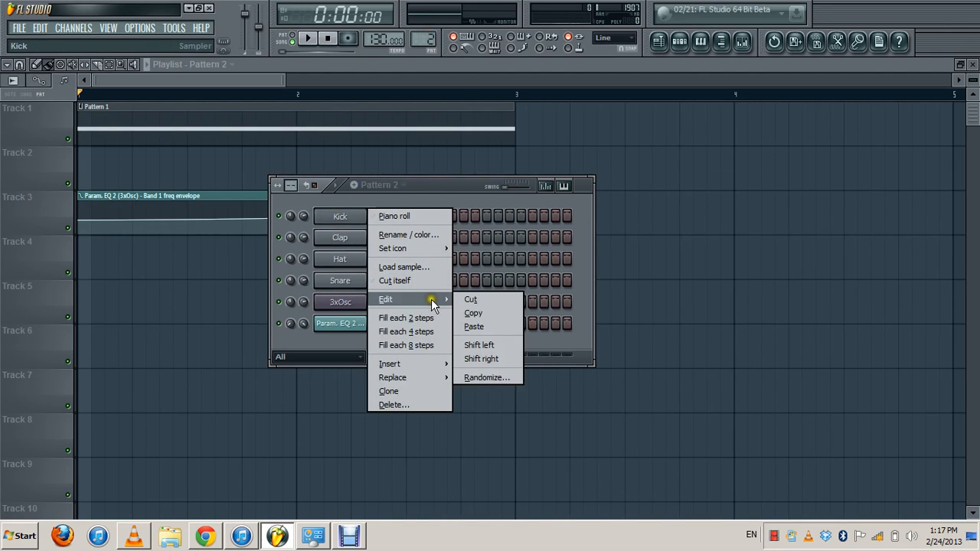
pyautogui.click(480, 327)
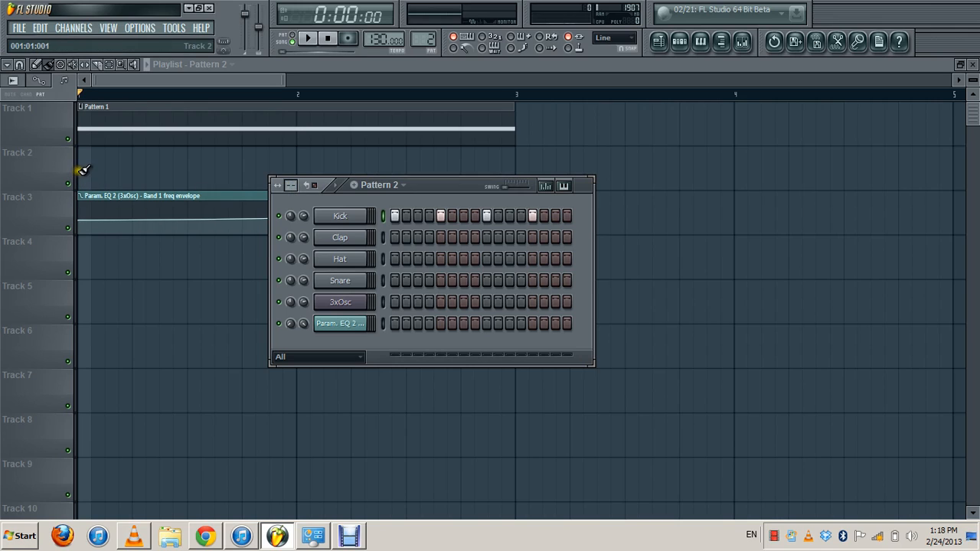
# Place two consecutive Pattern 2 clips on Track 2 of the playlist, at bars 1 and 2.
pyautogui.moveTo(295, 188); pyautogui.dragTo(281, 207)
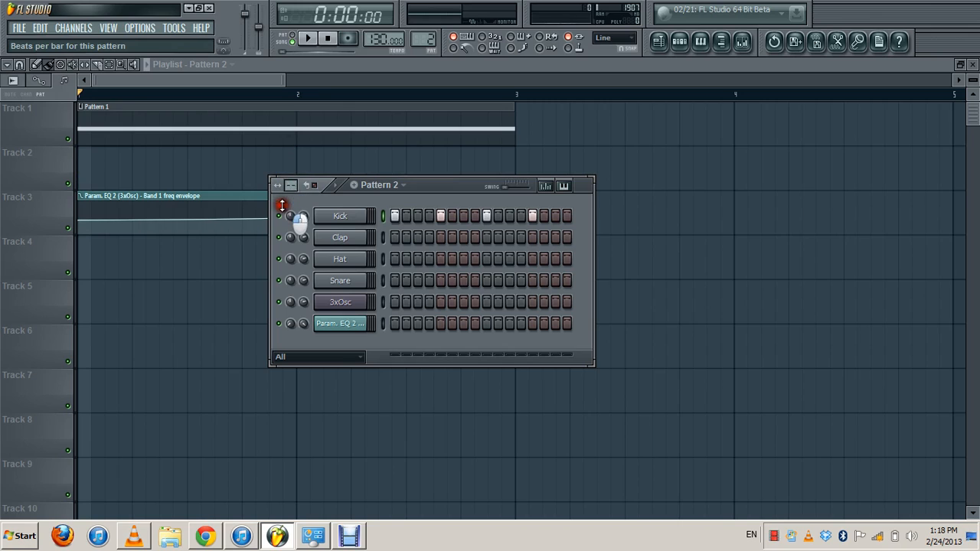
pyautogui.click(78, 169)
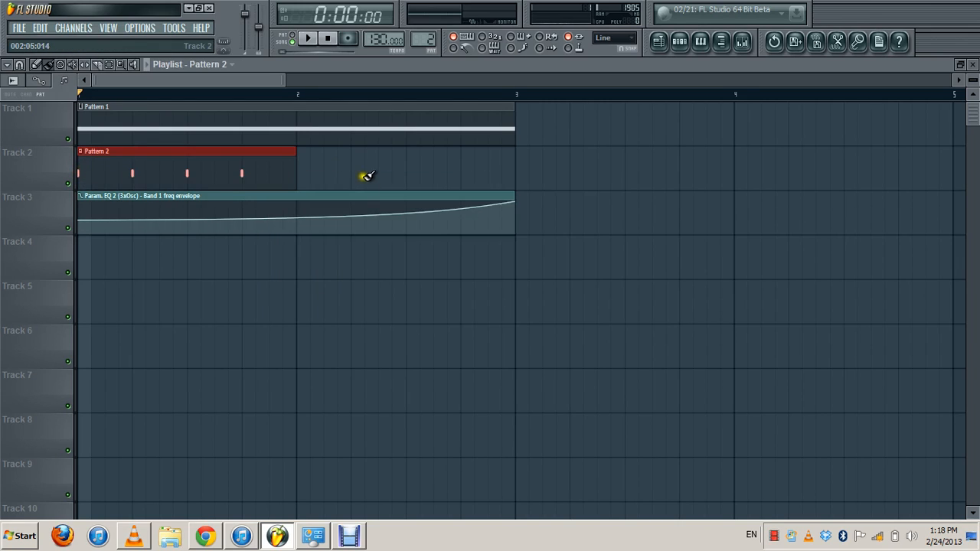
pyautogui.click(305, 156)
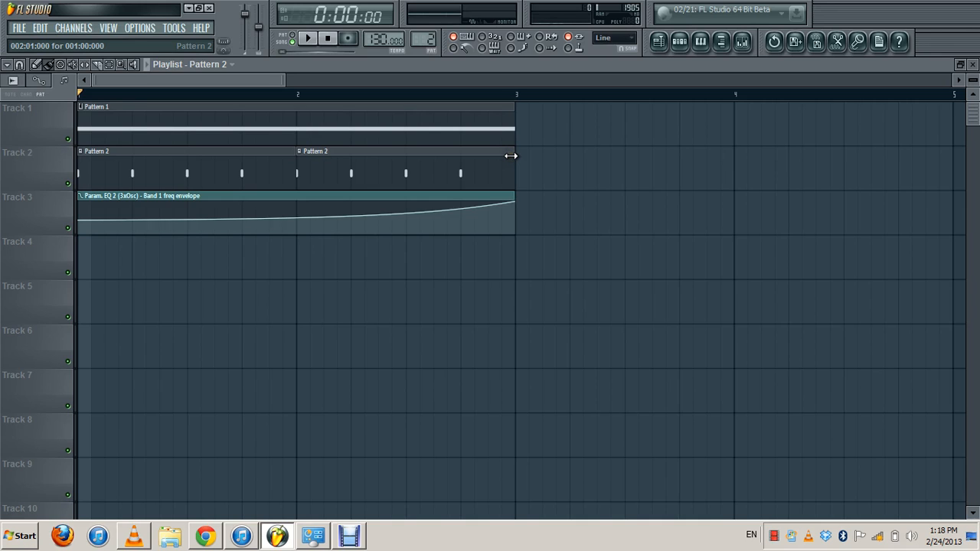
# Trim the last beat off the second Pattern 2 clip on Track 2 and audition the song with bars 1 and 2 looped.
pyautogui.moveTo(516, 96); pyautogui.dragTo(26, 199)
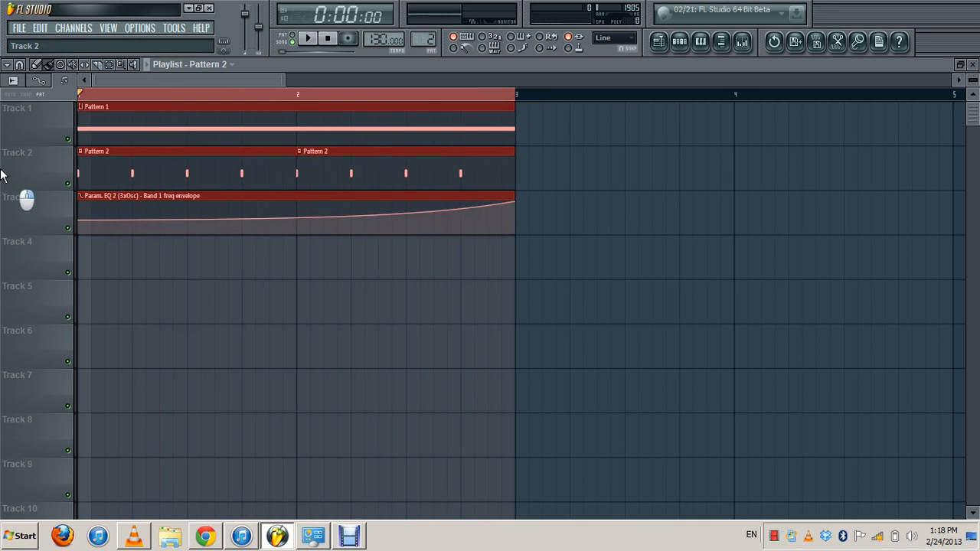
pyautogui.click(536, 171)
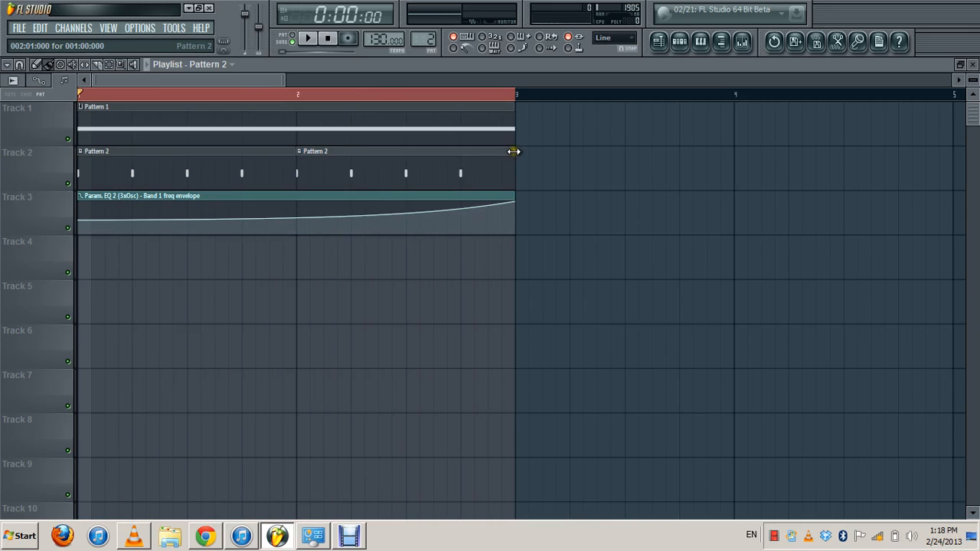
pyautogui.moveTo(511, 151); pyautogui.dragTo(458, 157)
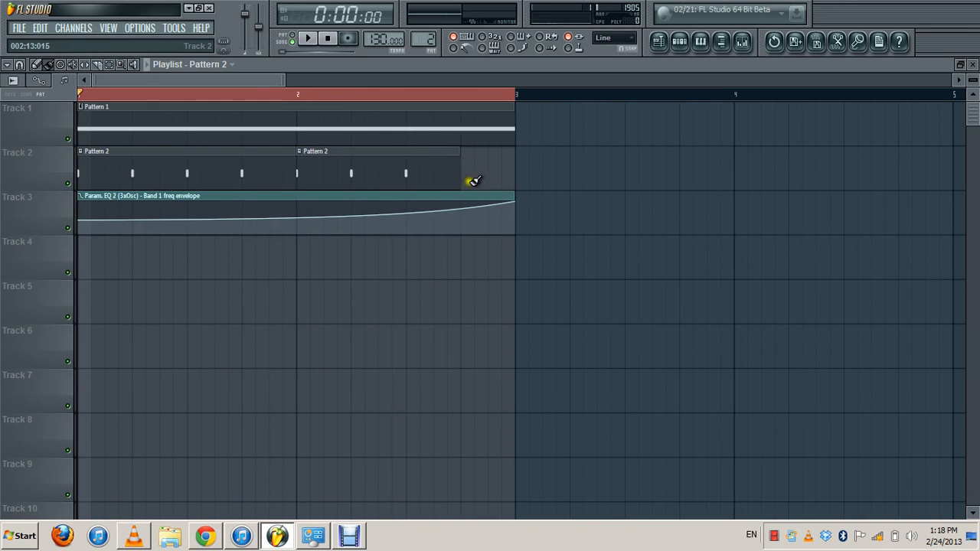
pyautogui.click(306, 40)
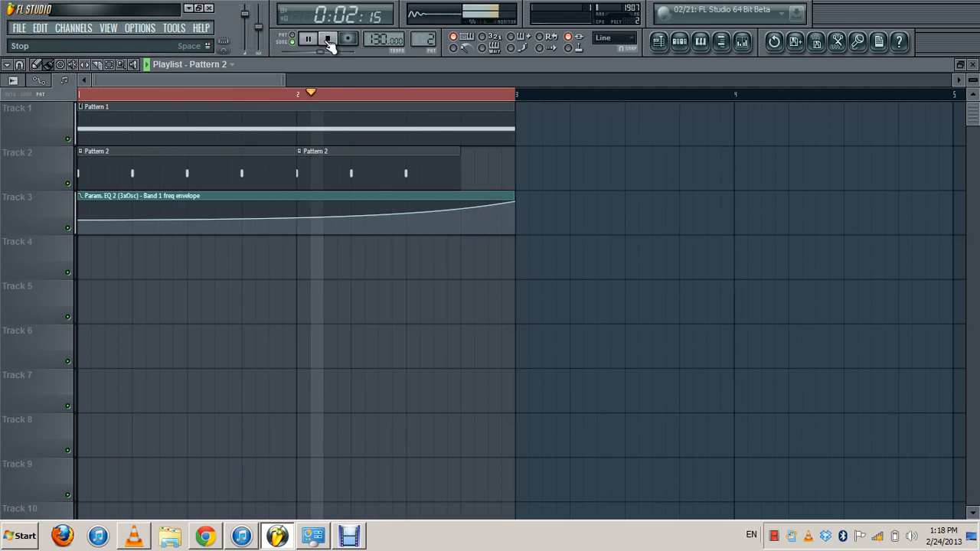
pyautogui.click(327, 42)
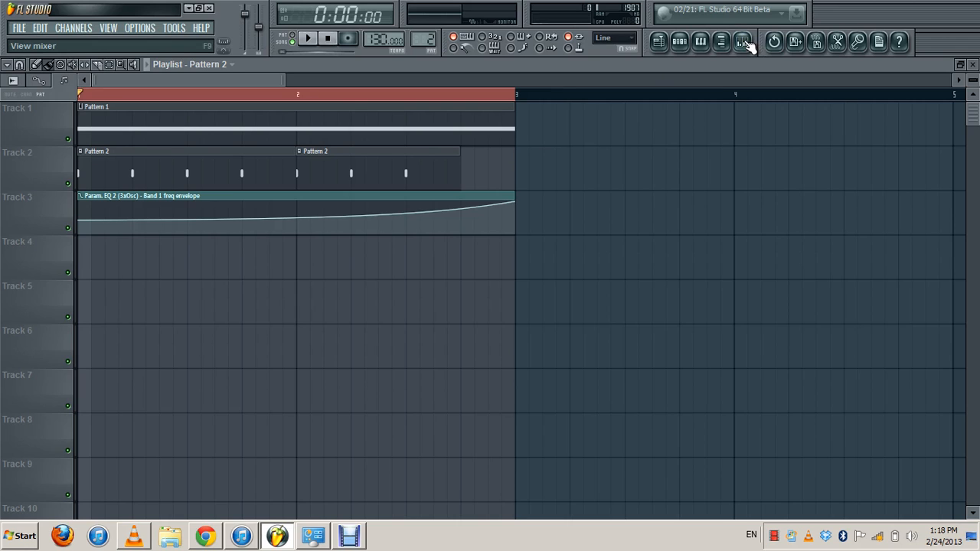
# Examine the Kick mixer track's routing to the Master and 3xOsc tracks, and listen to the song again.
pyautogui.click(681, 43)
pyautogui.click(685, 46)
pyautogui.click(686, 44)
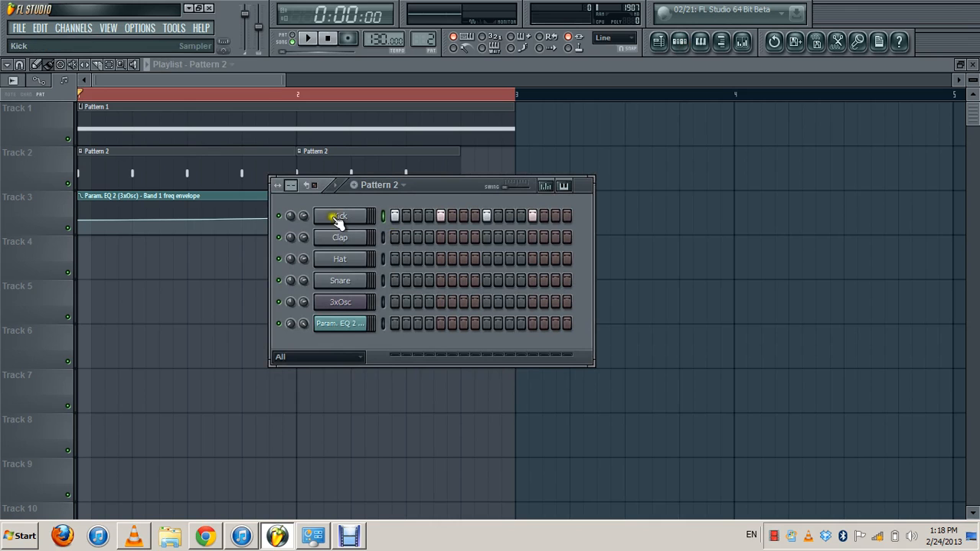
pyautogui.click(681, 42)
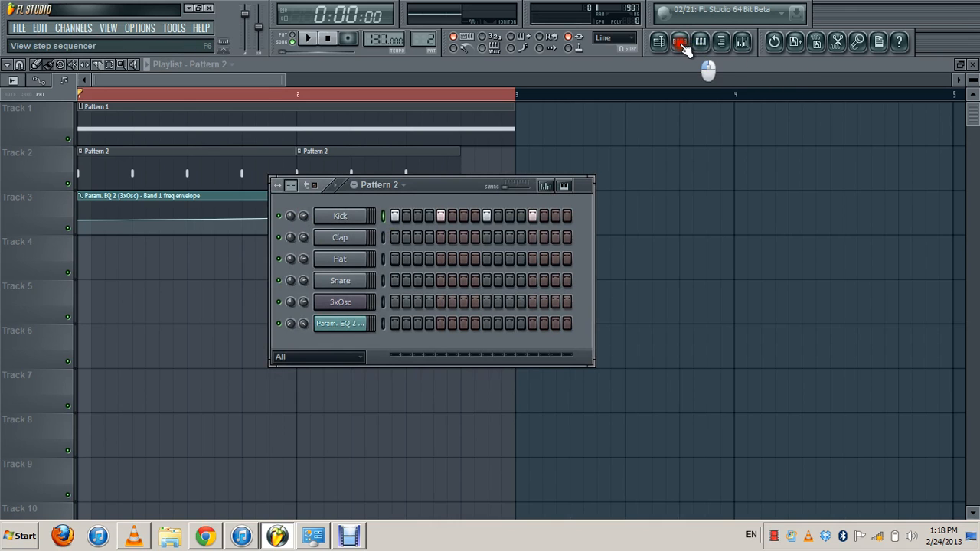
pyautogui.click(743, 42)
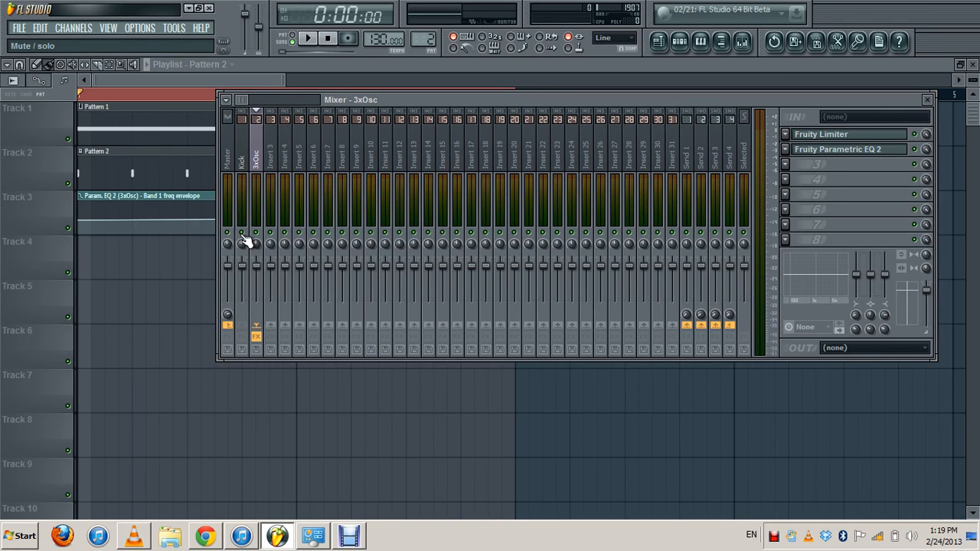
pyautogui.click(241, 153)
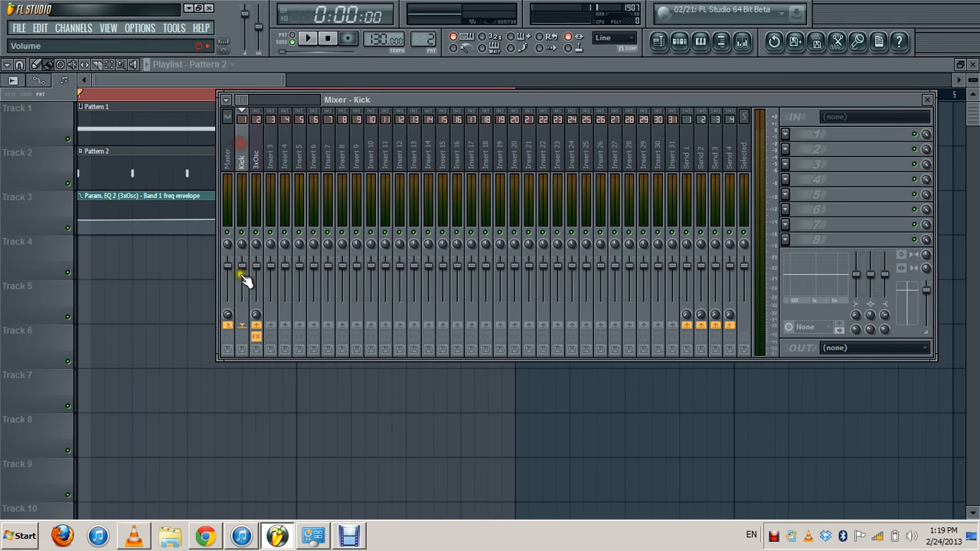
pyautogui.click(228, 316)
pyautogui.click(227, 314)
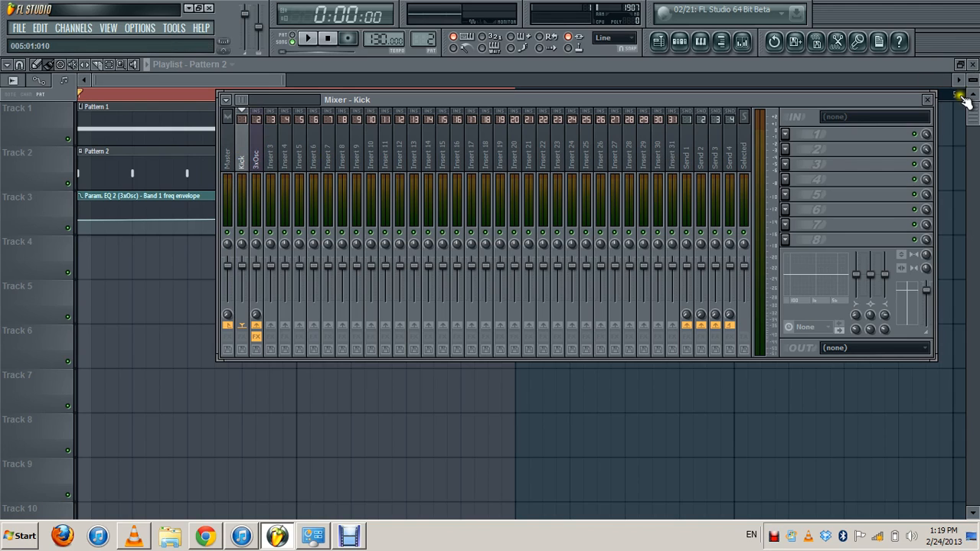
pyautogui.click(930, 100)
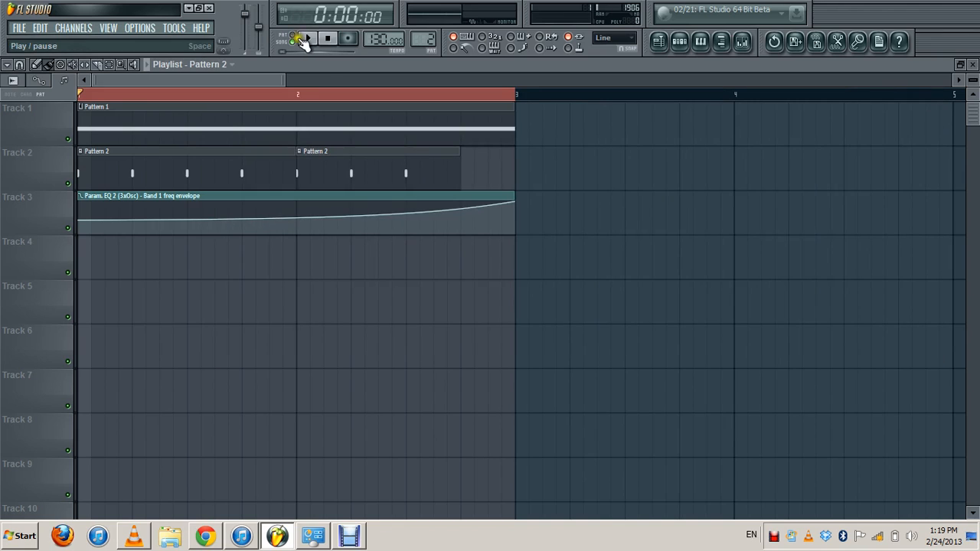
pyautogui.click(307, 39)
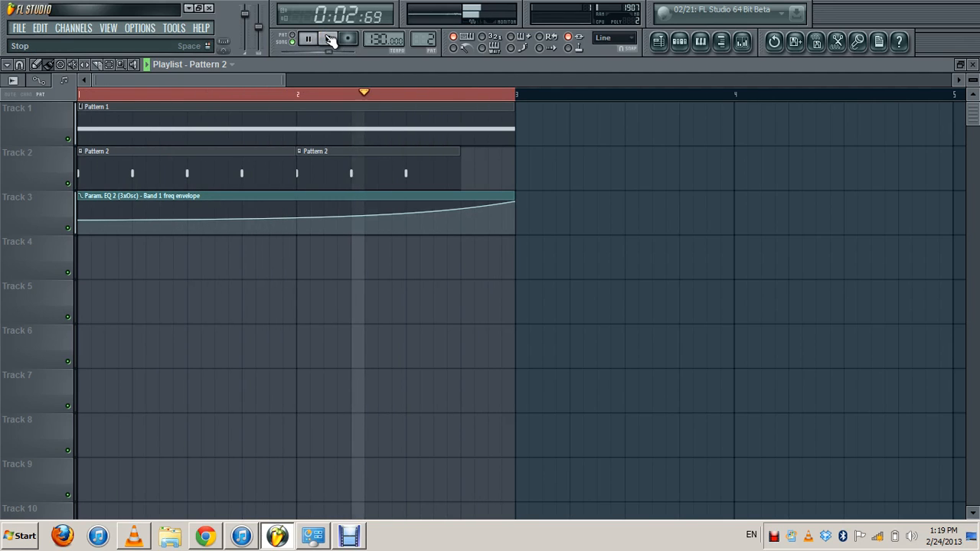
pyautogui.click(329, 40)
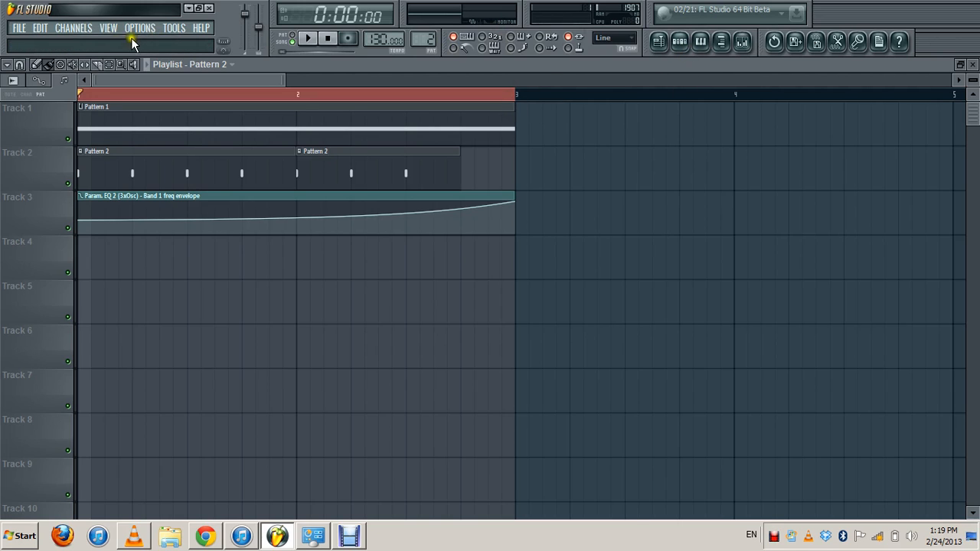
# Start a new project without saving the changes to untitled.flp.
pyautogui.click(28, 32)
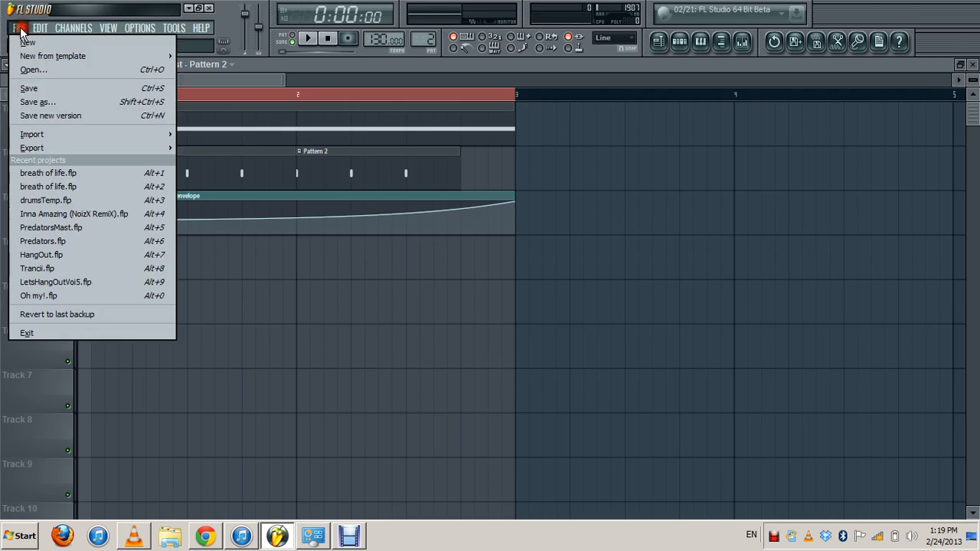
pyautogui.click(18, 37)
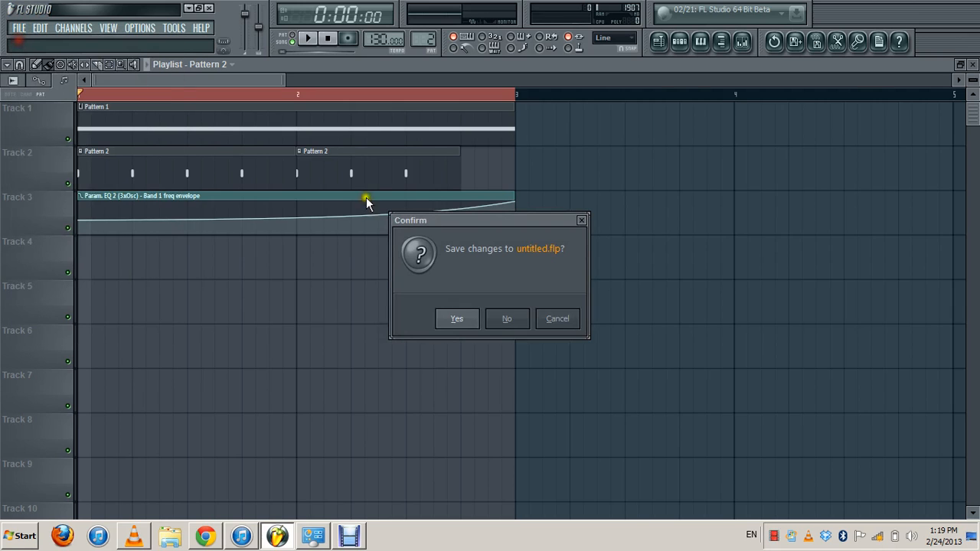
pyautogui.click(508, 317)
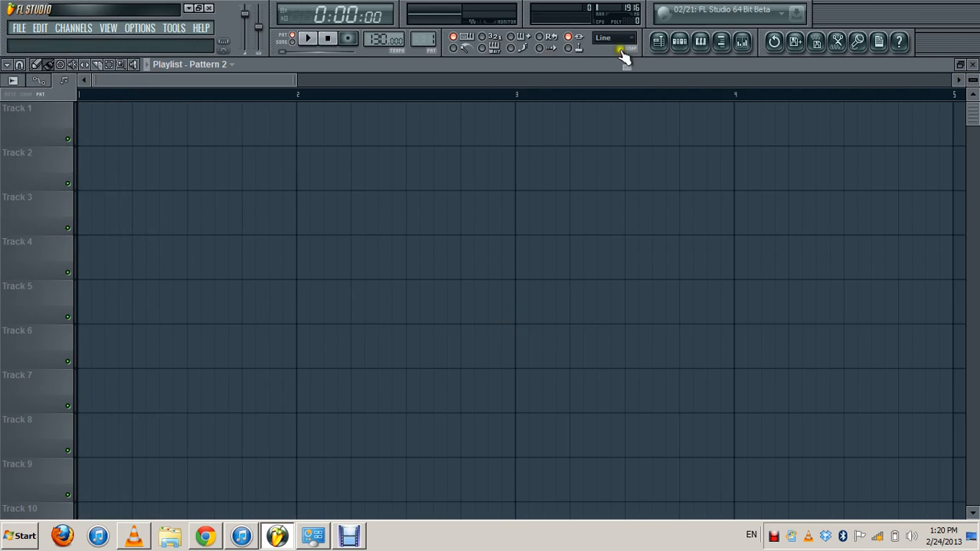
# Fill the Kick channel of Pattern 1 with a hit on each 4 steps.
pyautogui.click(681, 42)
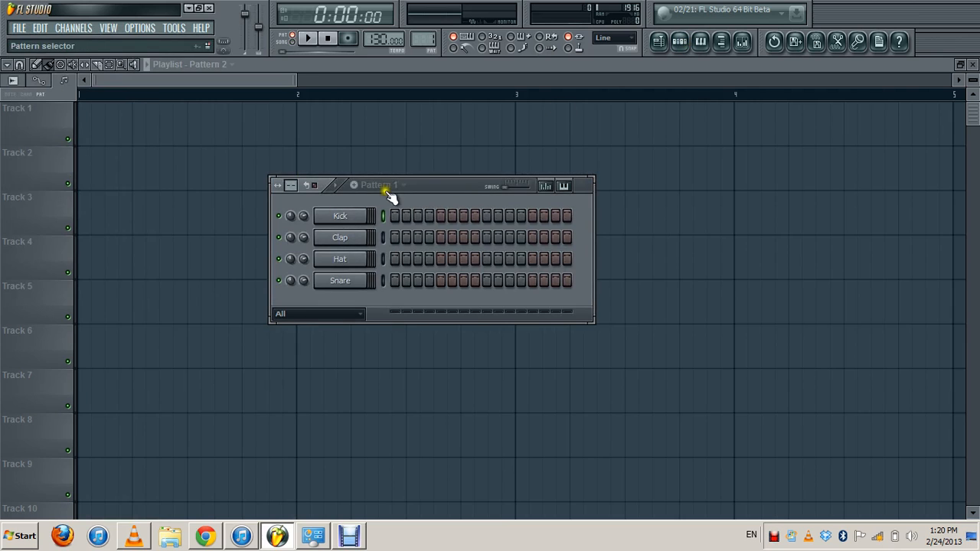
pyautogui.moveTo(437, 187); pyautogui.dragTo(343, 72)
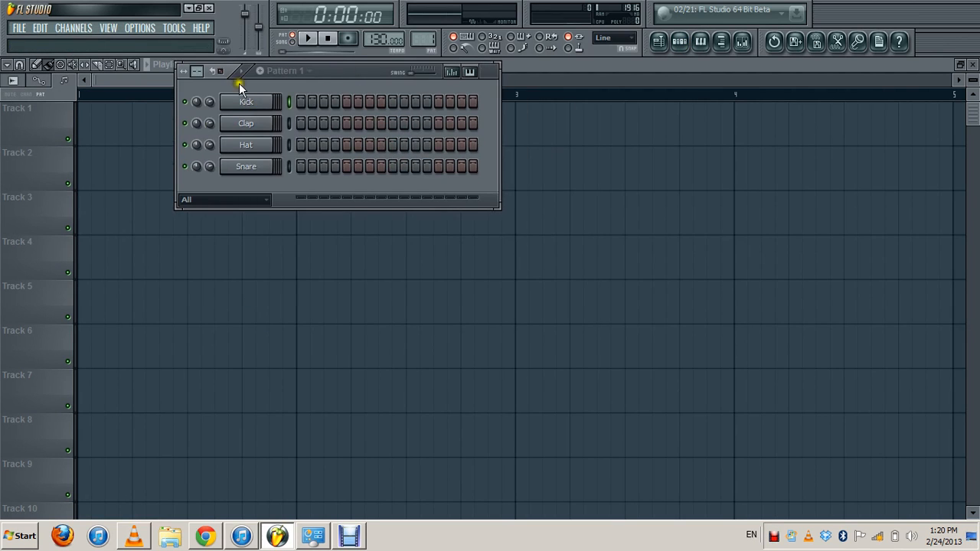
pyautogui.rightClick(254, 103)
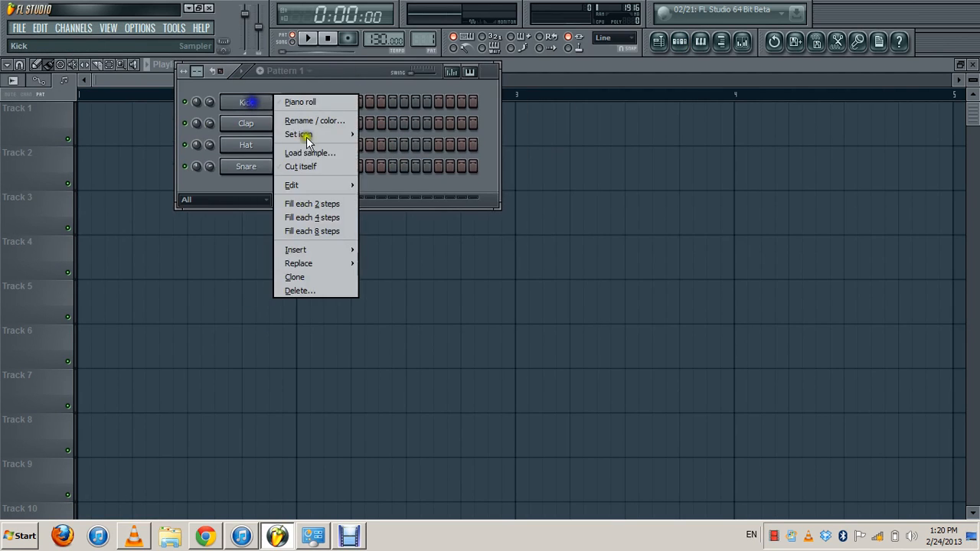
pyautogui.click(327, 217)
# Place a Pattern 1 clip at bar 1 of Track 1 in the playlist and switch playback to song mode.
pyautogui.click(82, 122)
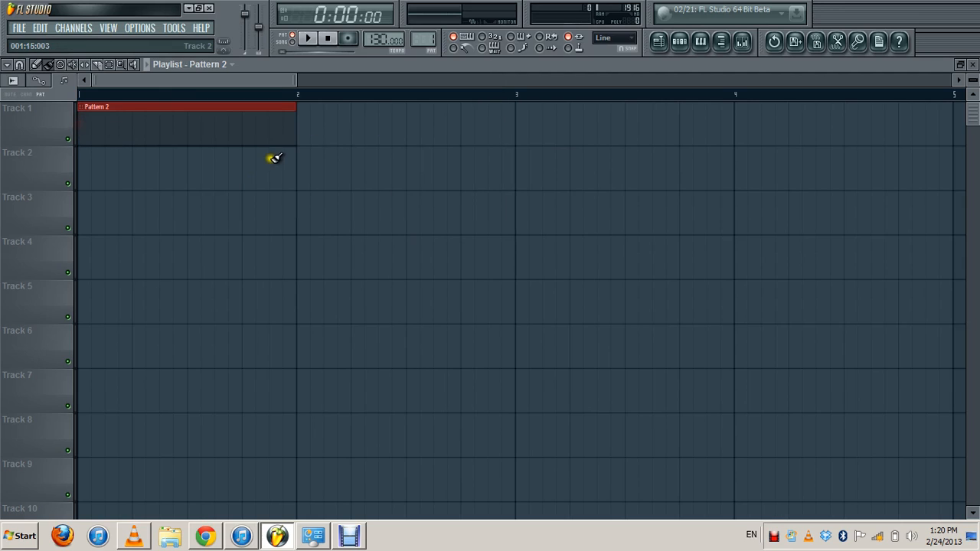
pyautogui.rightClick(170, 119)
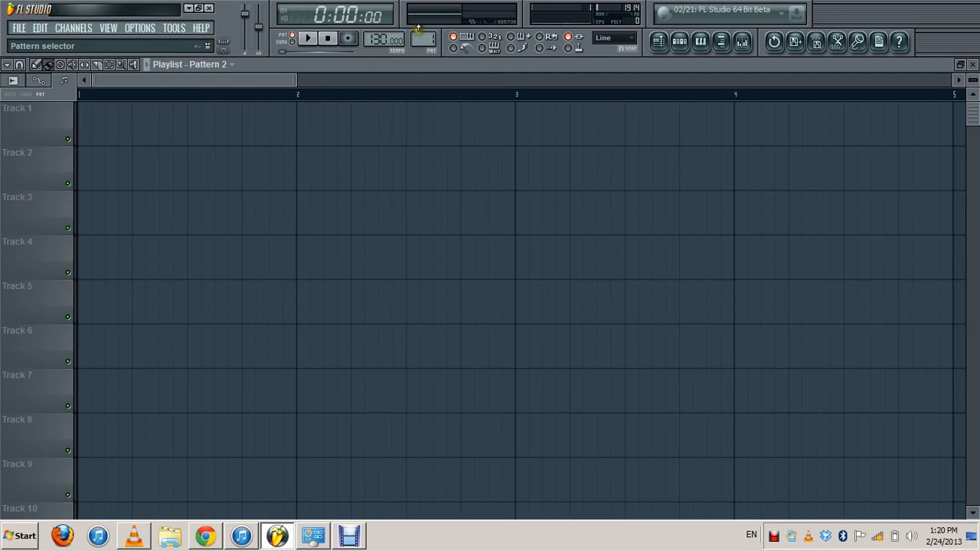
pyautogui.scroll(-1, 424, 39)
pyautogui.click(82, 107)
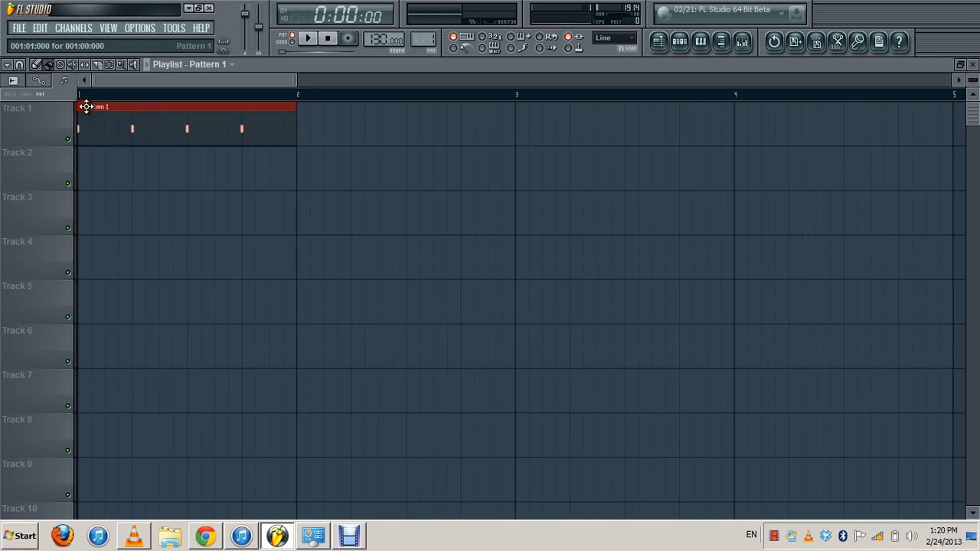
pyautogui.click(294, 43)
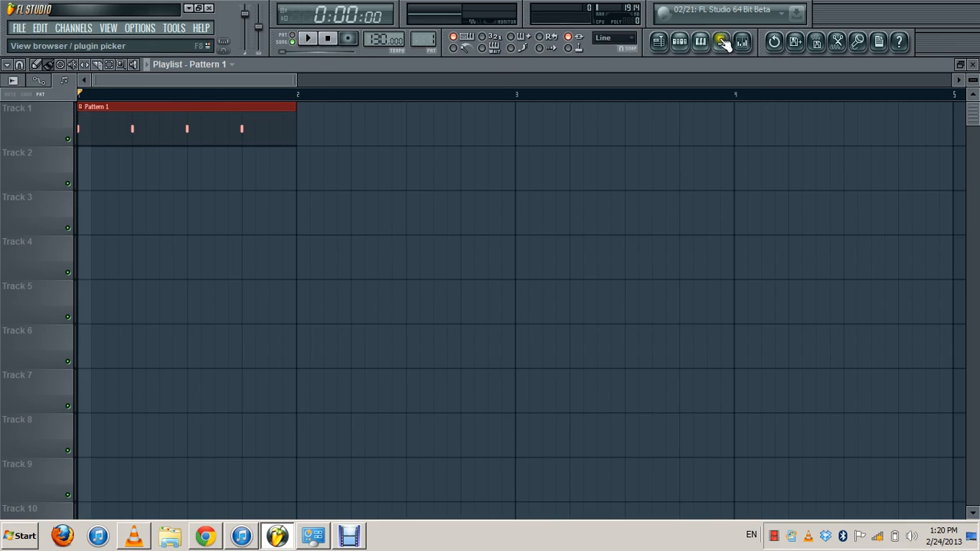
# Add a 3x Osc channel to the channel rack in Pattern 2.
pyautogui.click(679, 41)
pyautogui.moveTo(328, 71); pyautogui.dragTo(388, 158)
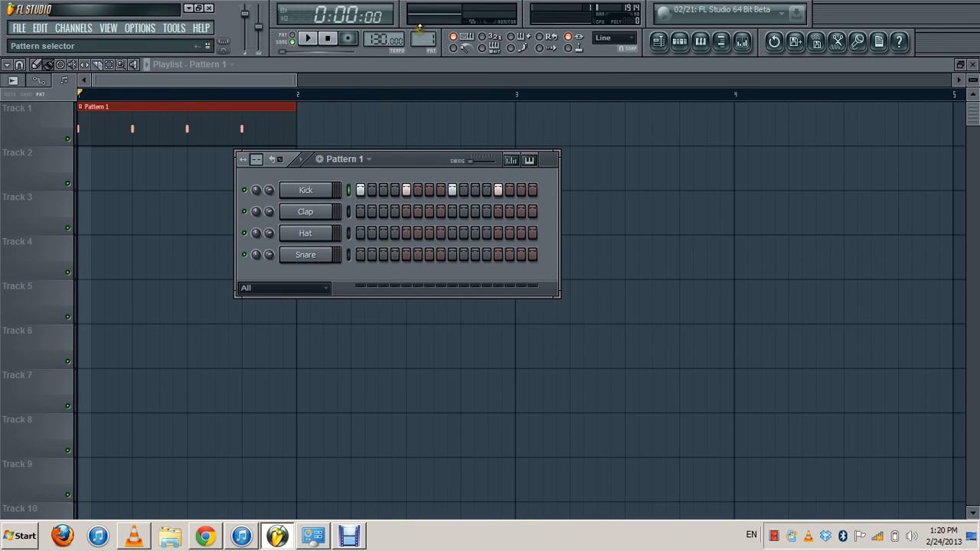
pyautogui.scroll(1, 419, 28)
pyautogui.click(73, 28)
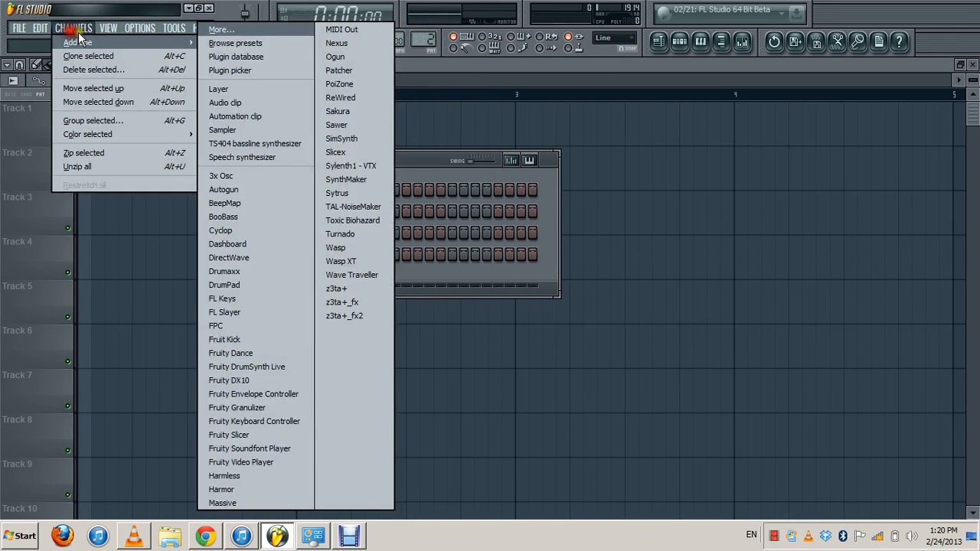
pyautogui.click(253, 180)
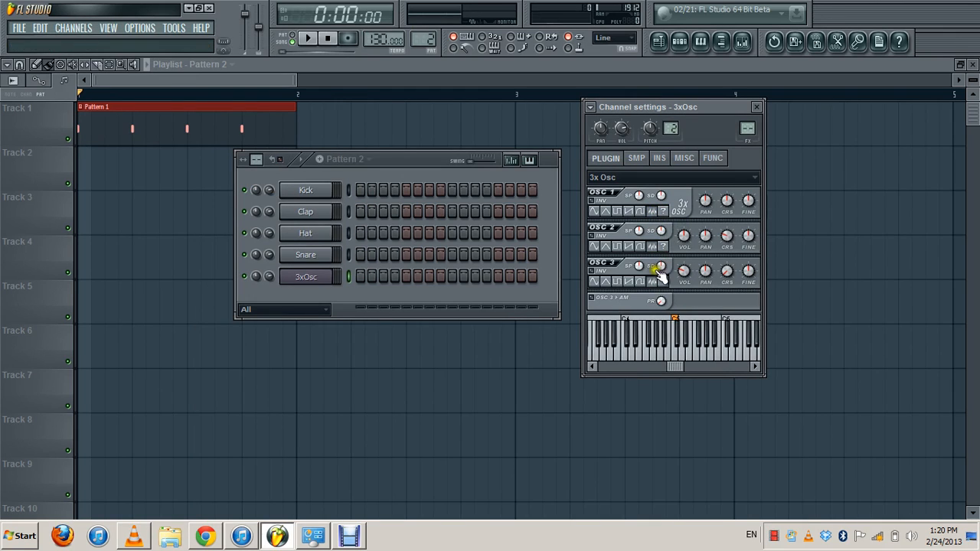
pyautogui.click(756, 109)
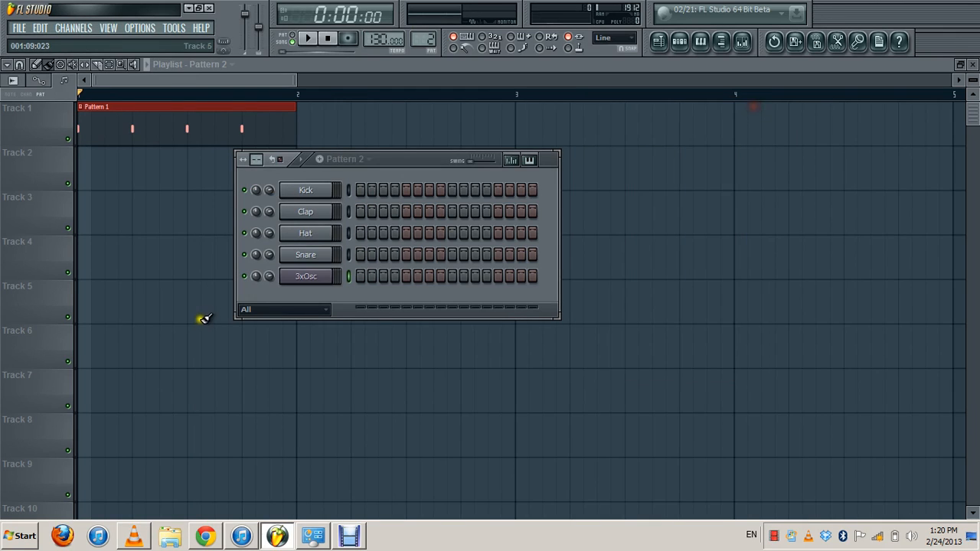
# Draw a two-bar C#5 note from bar 1 in the 3xOsc channel's piano roll.
pyautogui.rightClick(333, 276)
pyautogui.click(357, 276)
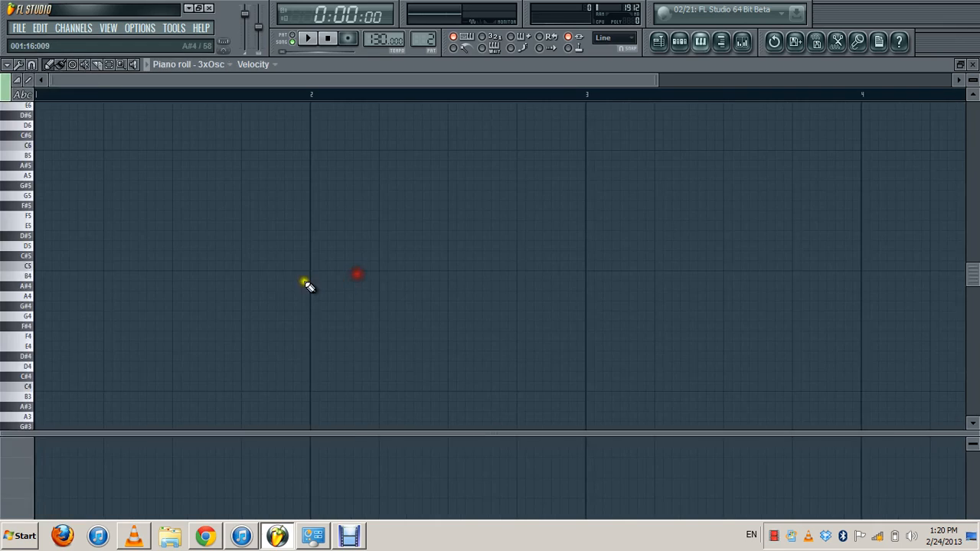
pyautogui.click(44, 265)
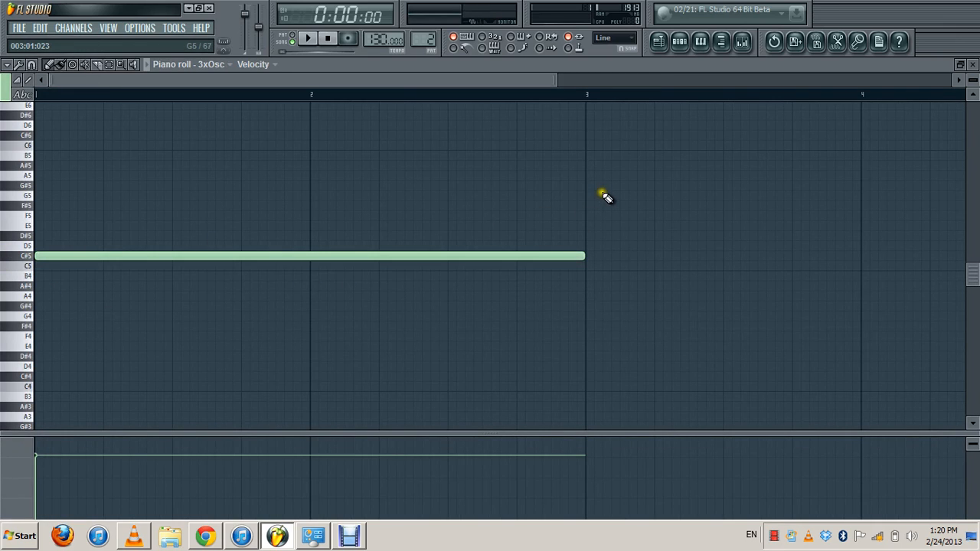
pyautogui.click(702, 42)
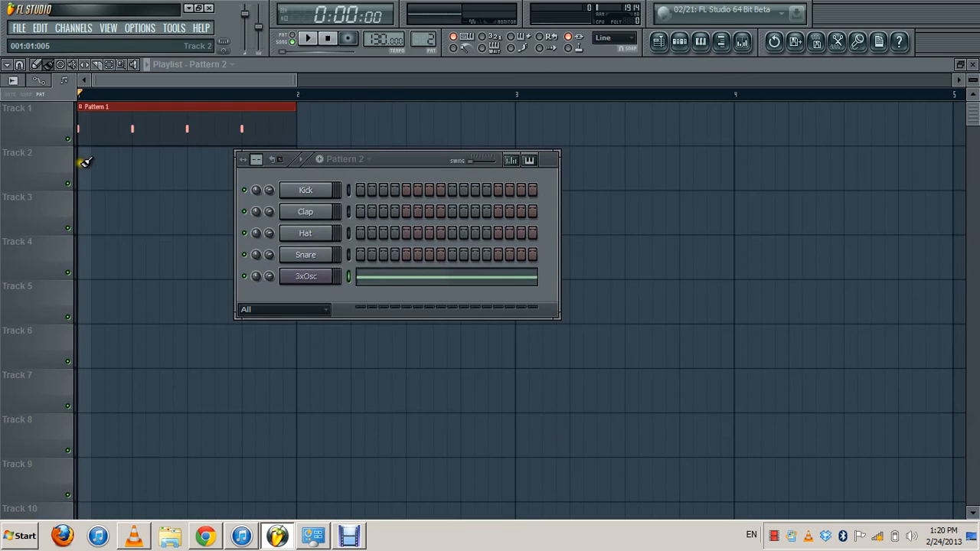
# Place a Pattern 2 clip at bar 1 of Track 2 and a second Pattern 1 clip at bar 2 of Track 1.
pyautogui.click(84, 161)
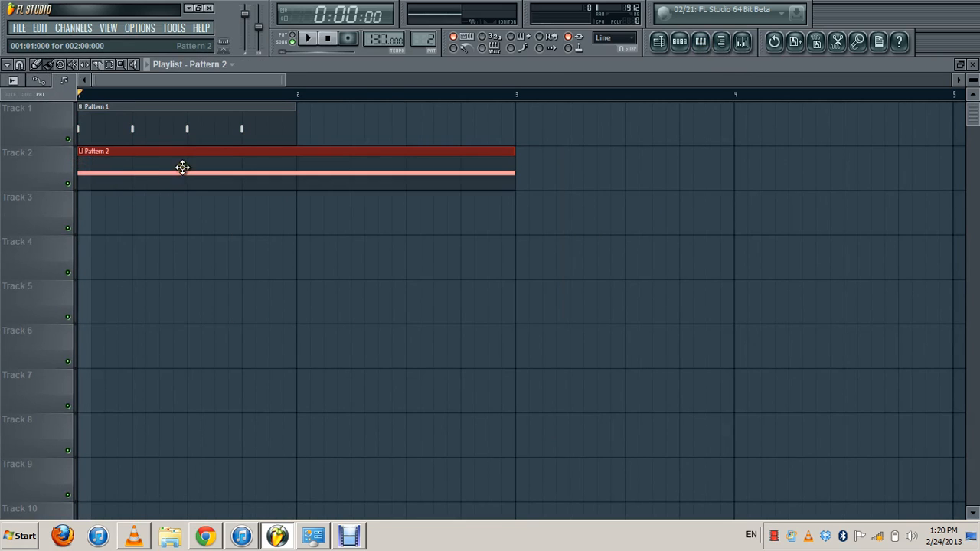
pyautogui.click(328, 126)
pyautogui.moveTo(183, 125); pyautogui.dragTo(405, 120)
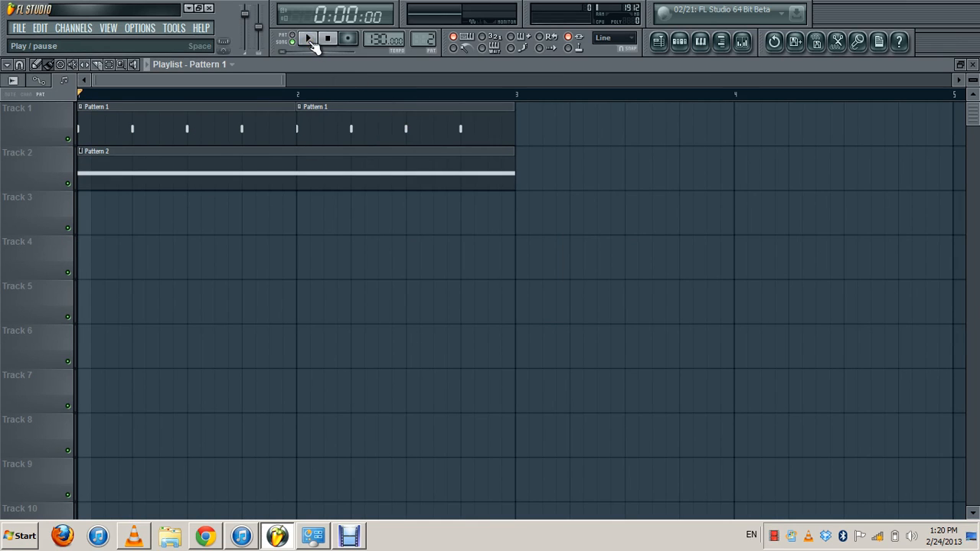
# Listen to the kick and 3xOsc arrangement from the start of the song with the channel rack open.
pyautogui.click(310, 39)
pyautogui.click(310, 39)
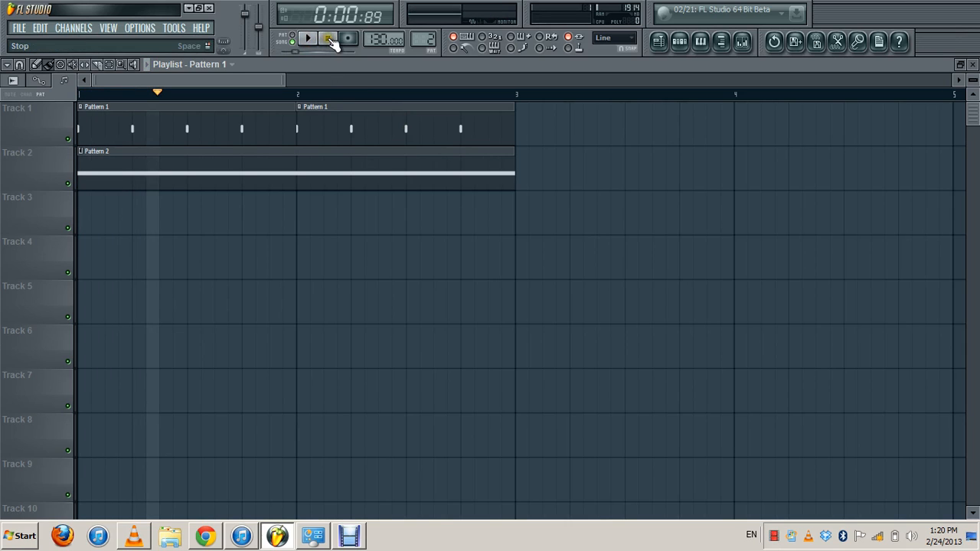
pyautogui.click(85, 93)
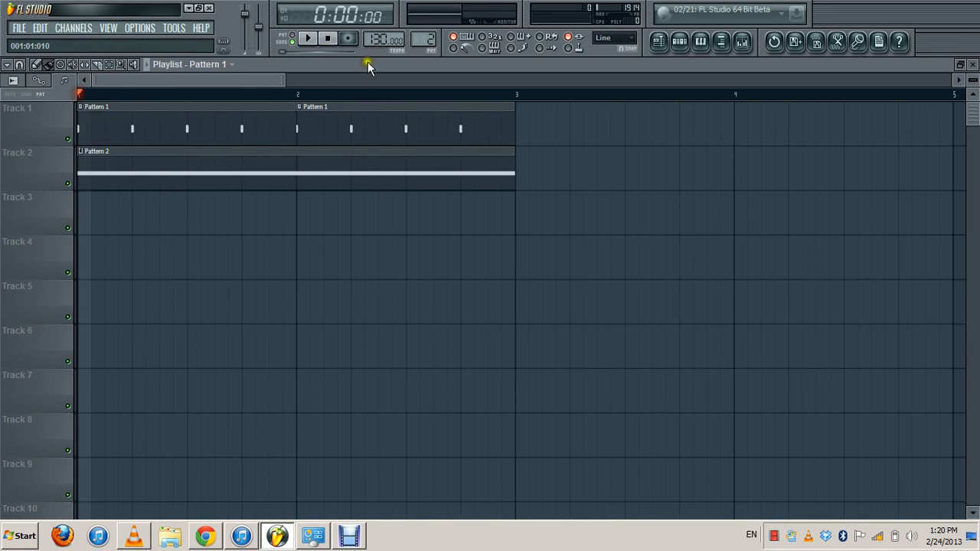
pyautogui.click(680, 41)
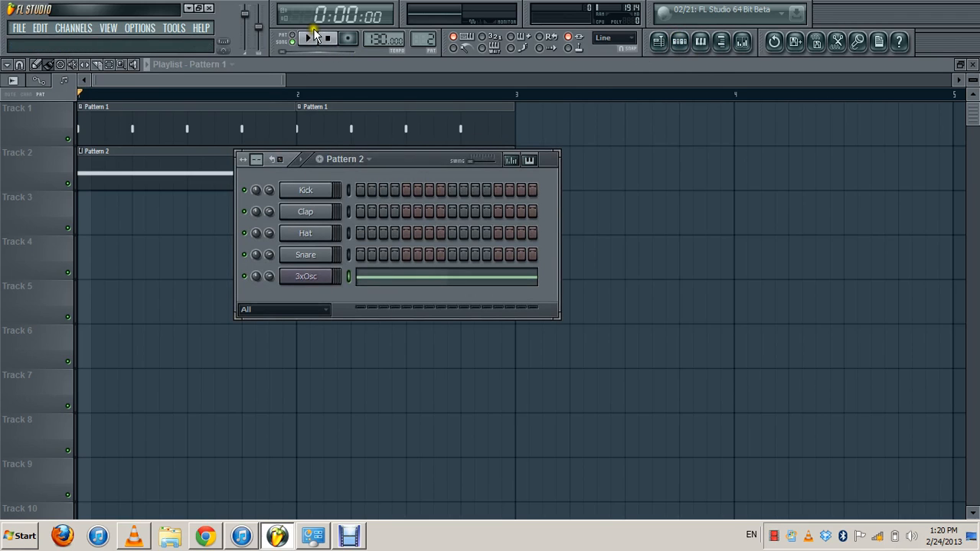
pyautogui.click(305, 40)
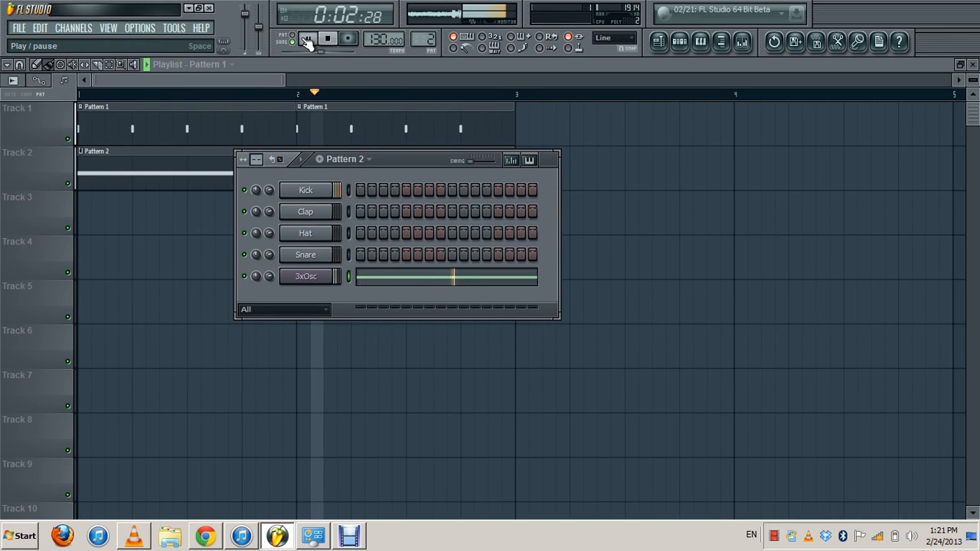
pyautogui.click(331, 39)
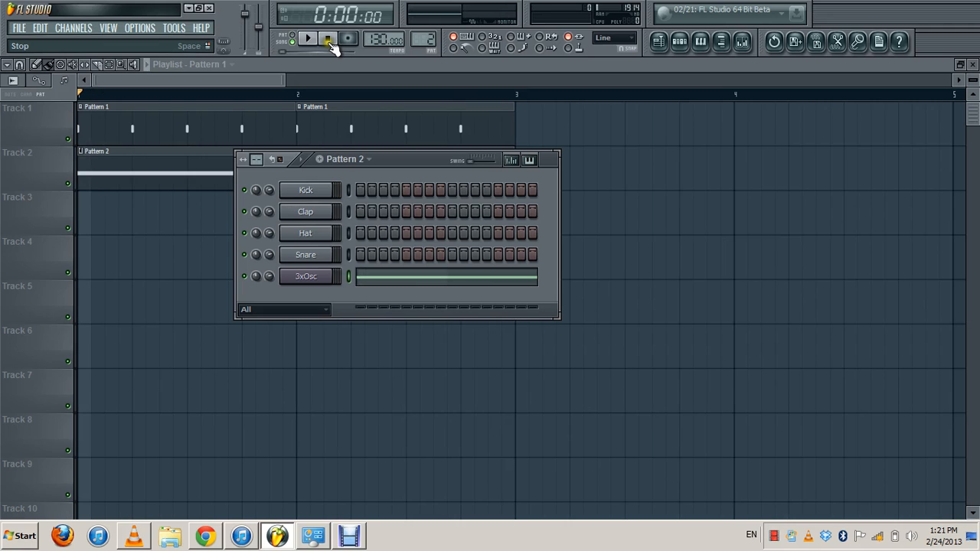
# Link the Kick and 3xOsc channels to consecutive mixer tracks starting from Insert 1.
pyautogui.click(348, 191)
pyautogui.rightClick(348, 278)
pyautogui.click(348, 279)
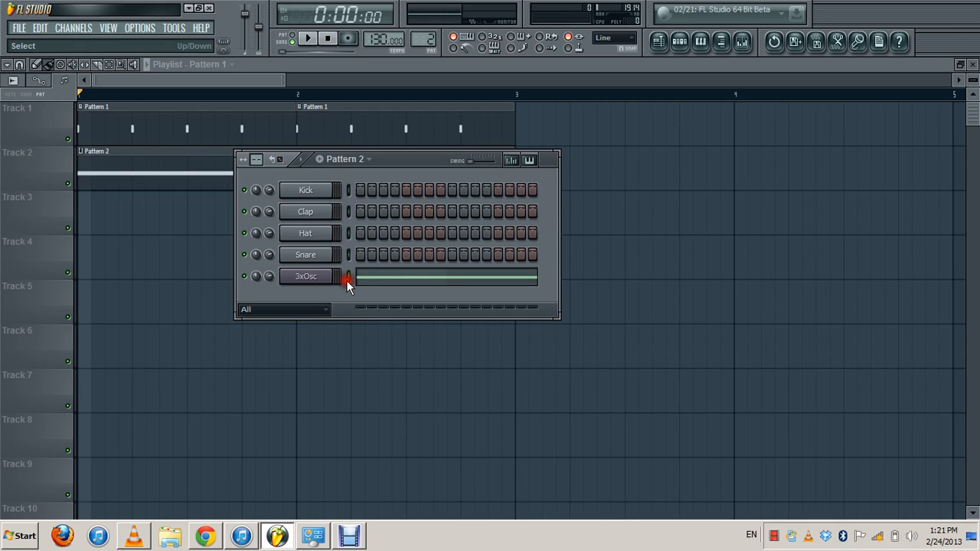
pyautogui.click(349, 193)
pyautogui.click(743, 46)
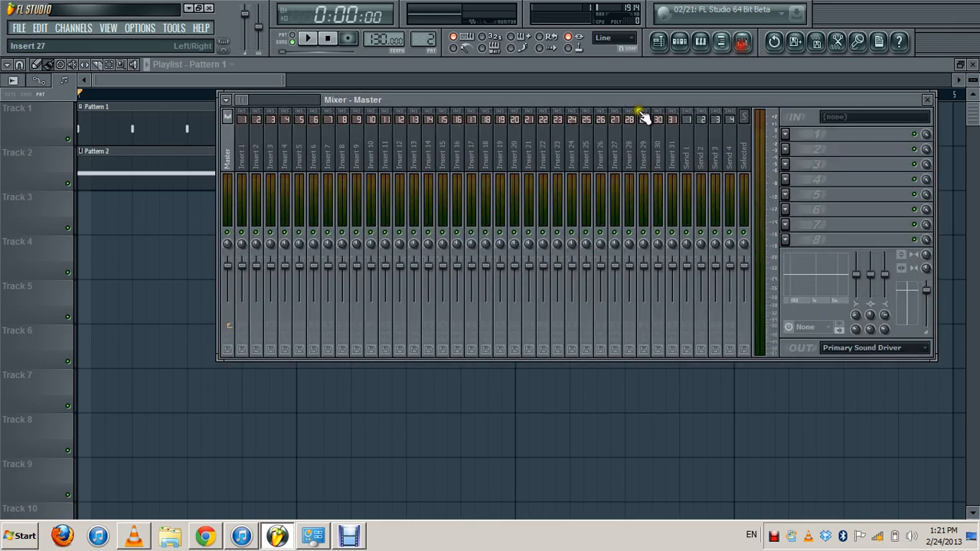
pyautogui.rightClick(241, 150)
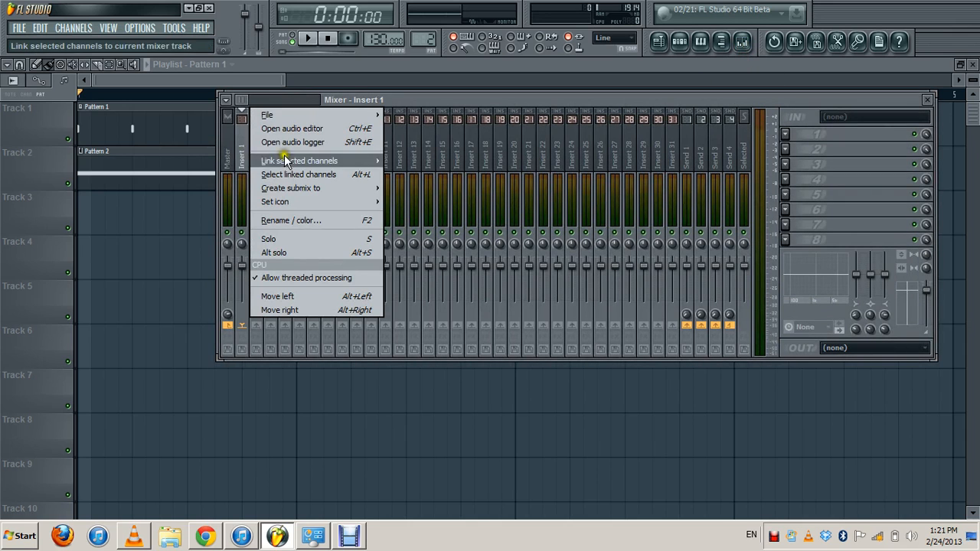
pyautogui.moveTo(379, 162)
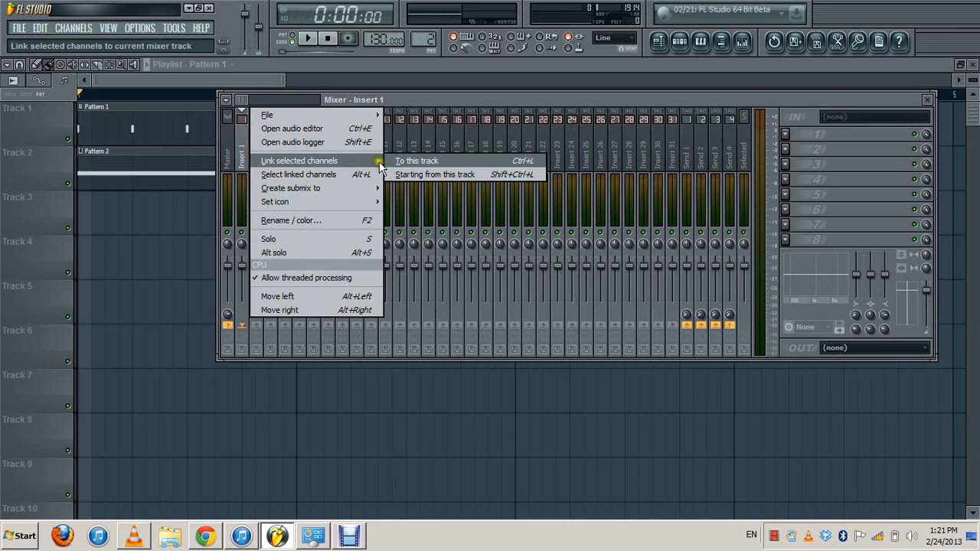
pyautogui.click(417, 175)
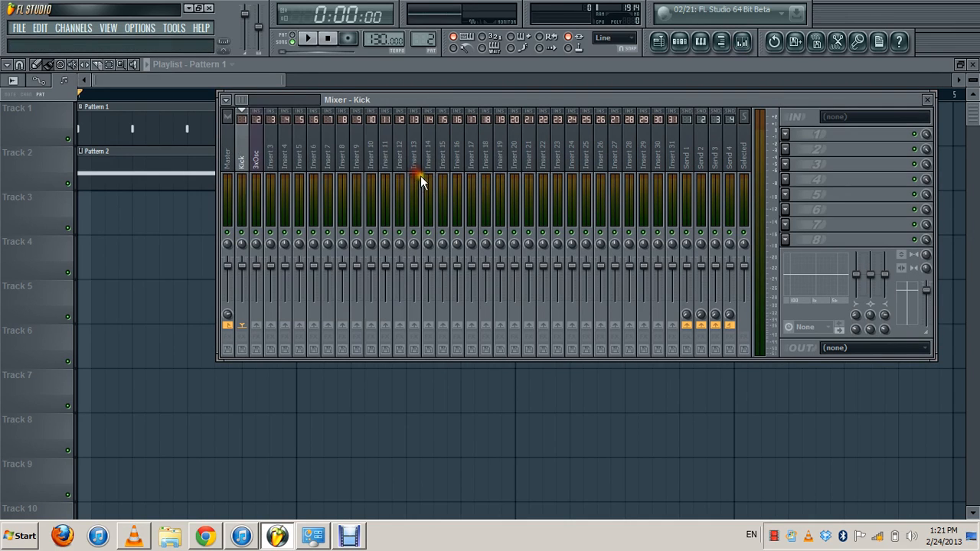
# Load Fruity Peak Controller in the first effect slot of the Kick mixer track.
pyautogui.click(240, 150)
pyautogui.click(258, 140)
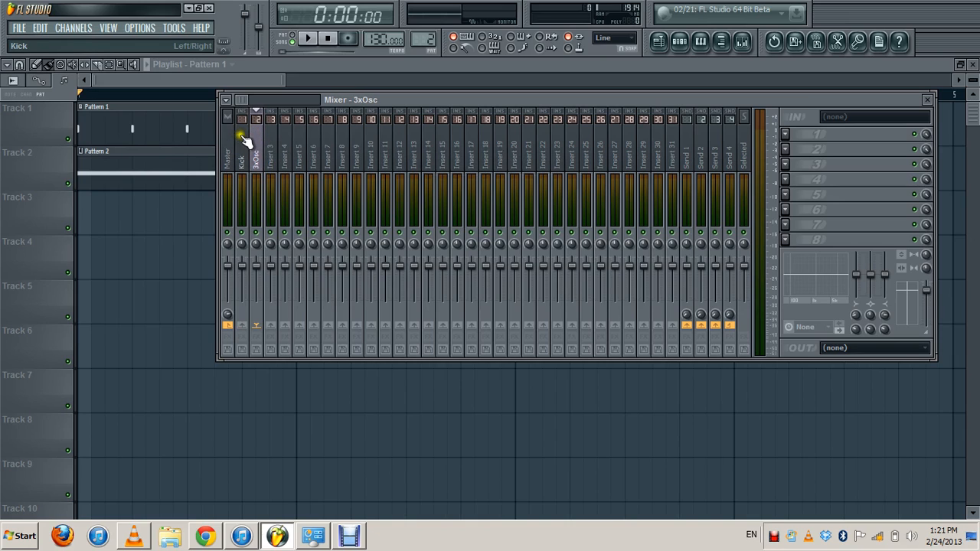
pyautogui.click(243, 142)
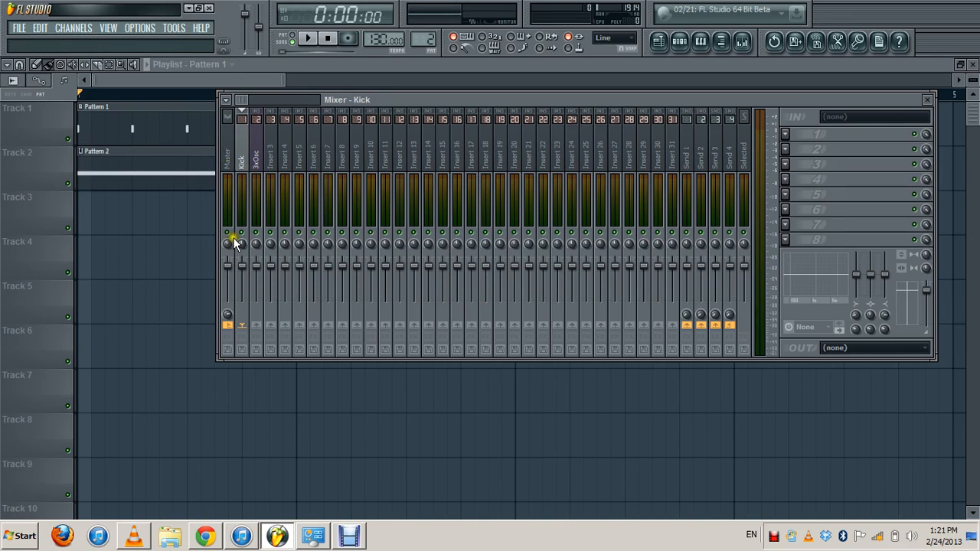
pyautogui.click(786, 136)
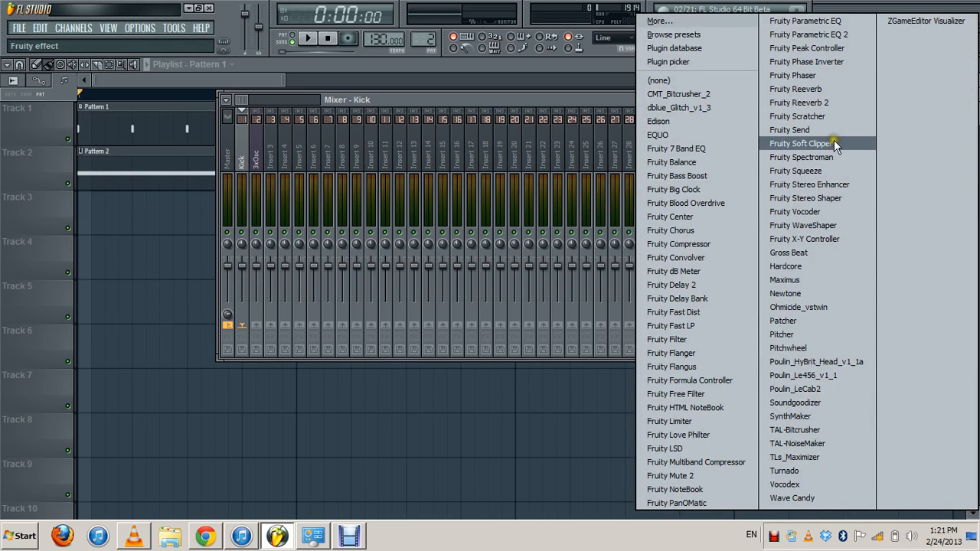
pyautogui.click(814, 48)
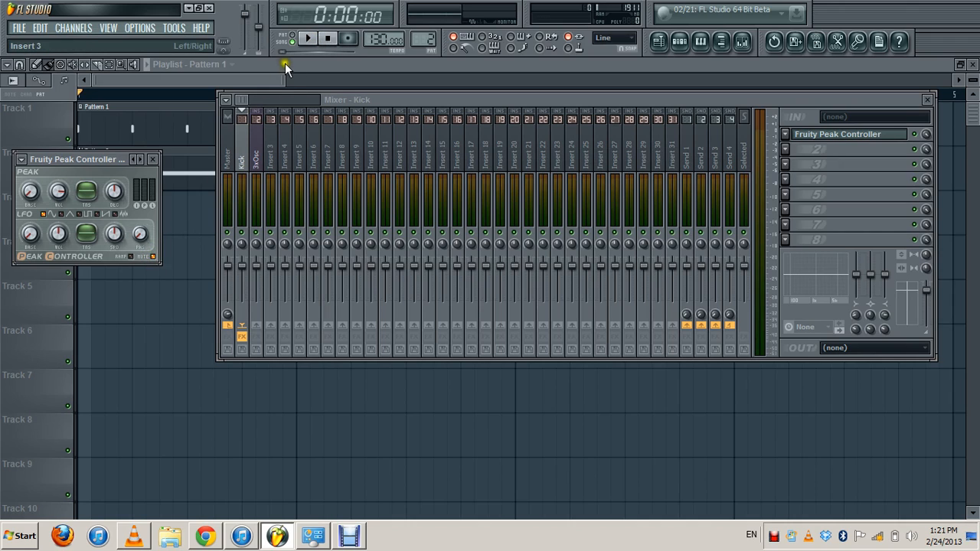
# Play the song and toggle the Peak Controller's Mute option to compare the kick's sound.
pyautogui.click(308, 38)
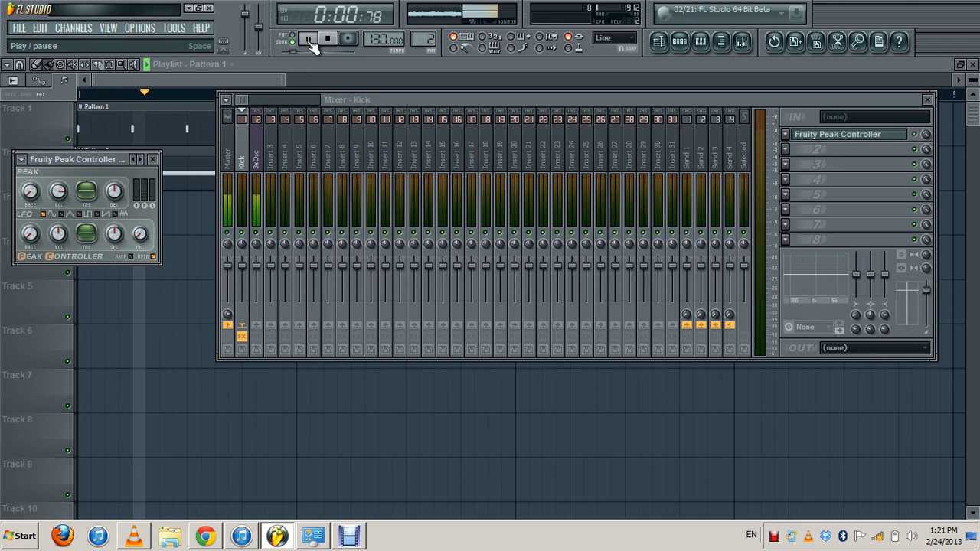
pyautogui.click(329, 40)
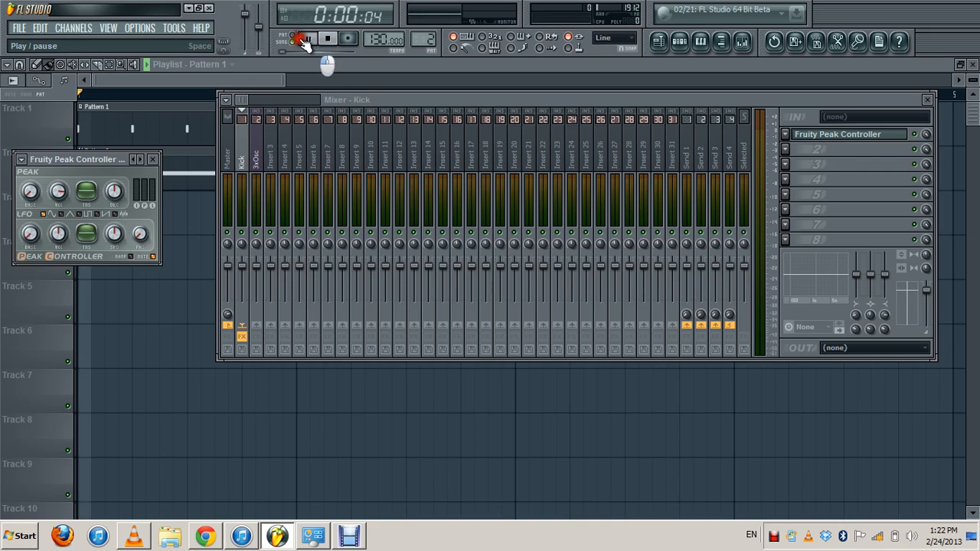
pyautogui.click(153, 257)
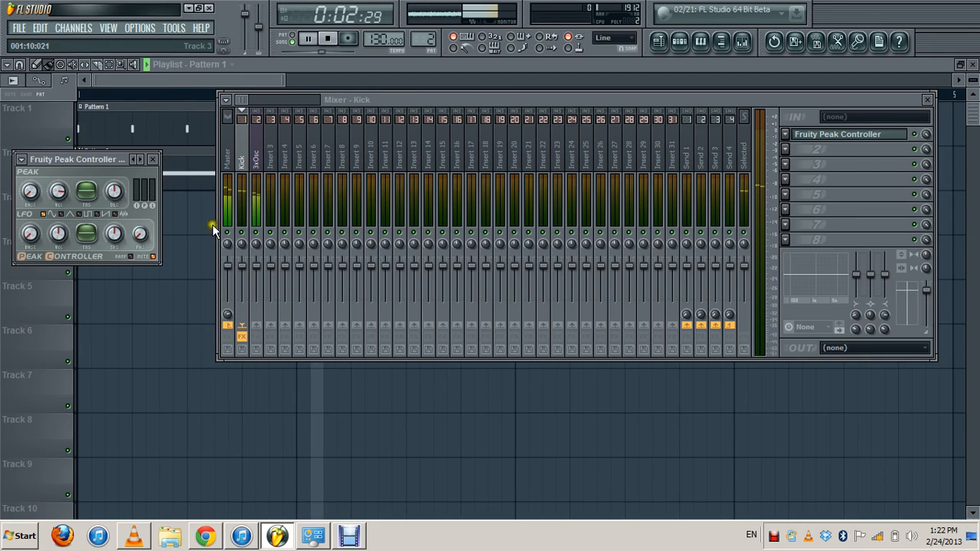
pyautogui.click(326, 38)
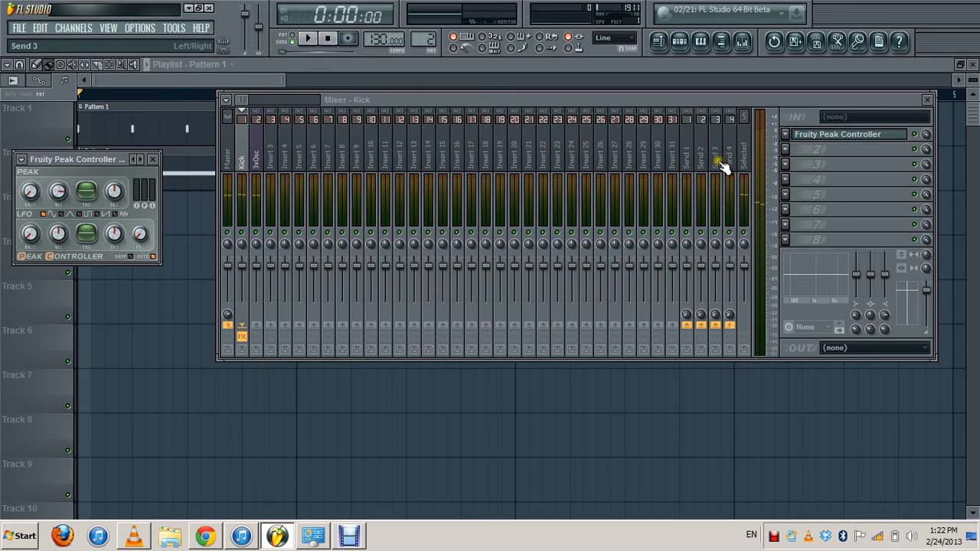
# Link the 3xOsc channel's volume to an internal controller and accept the remote control settings.
pyautogui.click(681, 42)
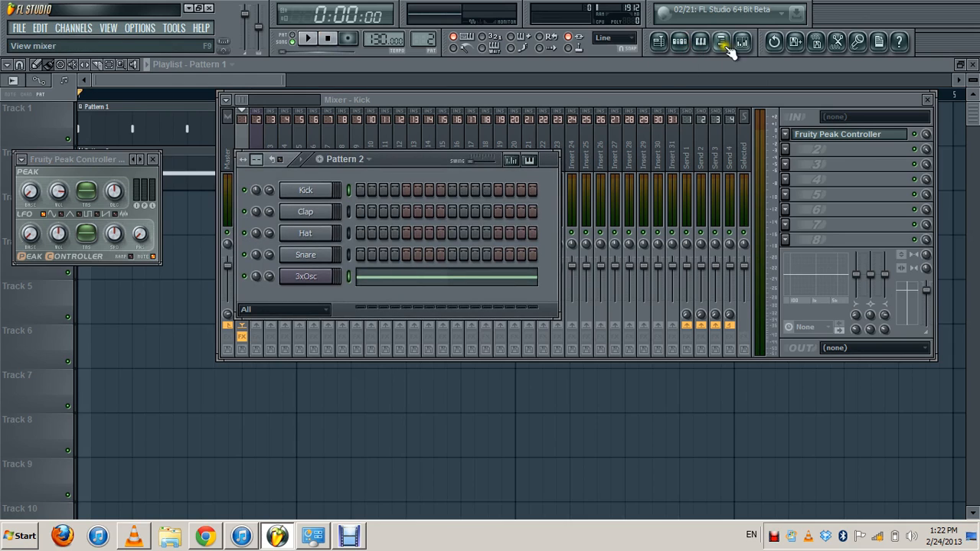
pyautogui.click(681, 42)
pyautogui.click(680, 42)
pyautogui.rightClick(268, 276)
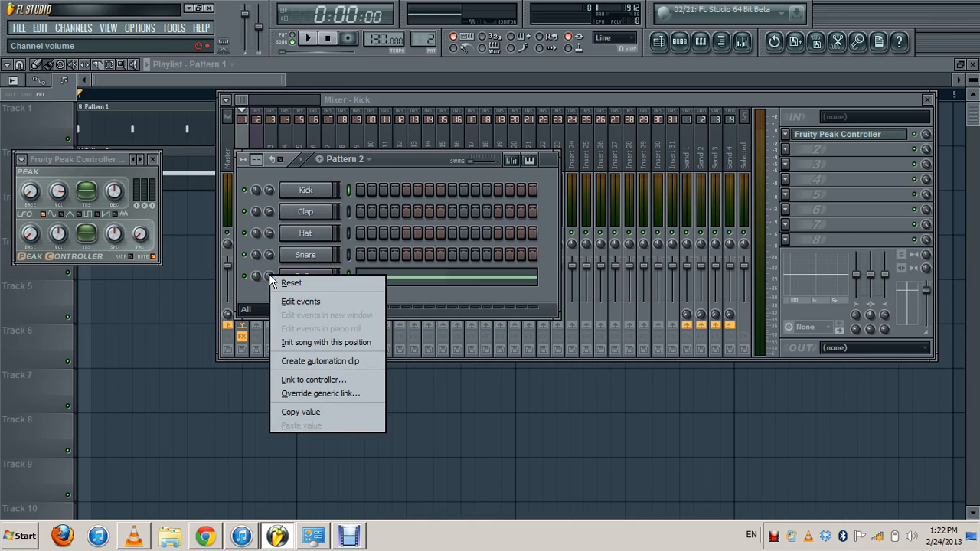
pyautogui.click(321, 380)
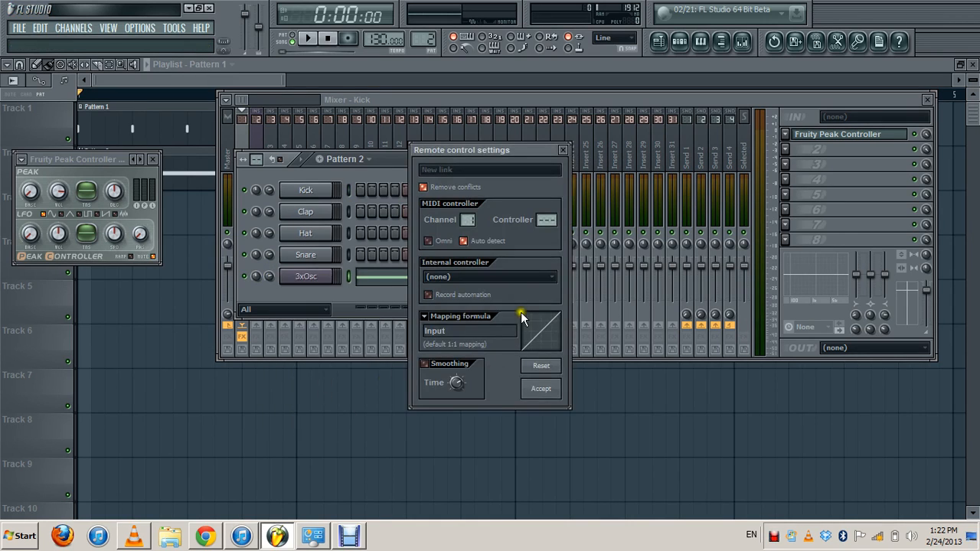
pyautogui.click(486, 280)
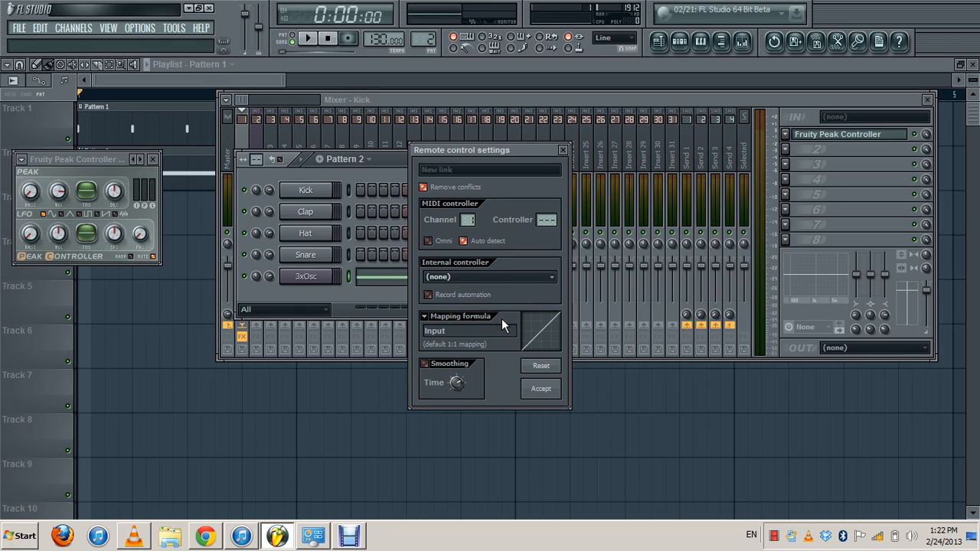
pyautogui.click(501, 318)
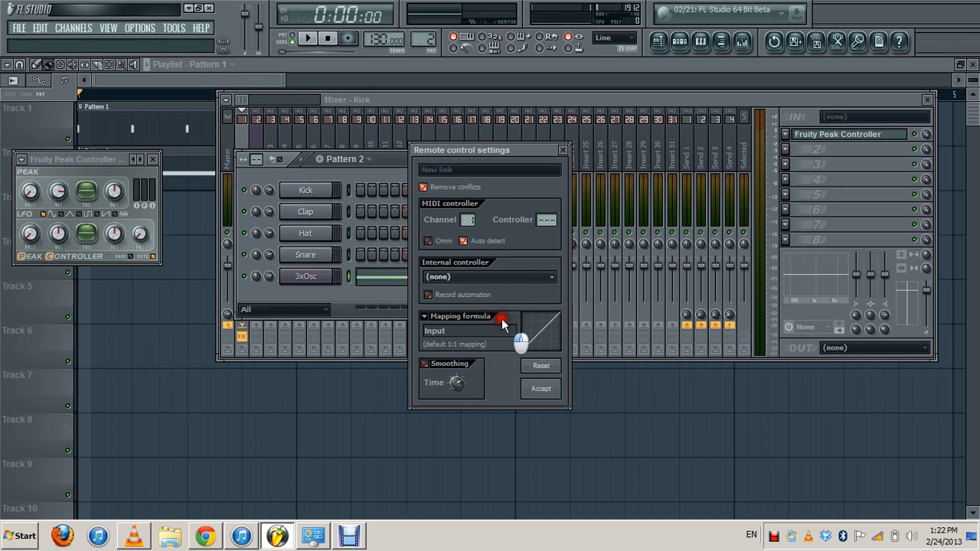
pyautogui.click(541, 389)
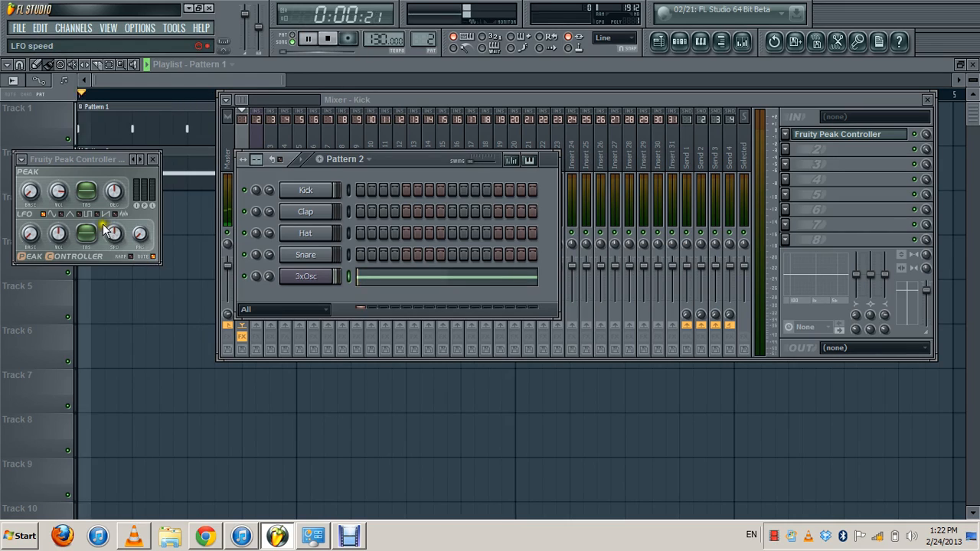
# Adjust the Peak Controller's peak tension and reduce its peak decay speed while the song plays.
pyautogui.click(86, 159)
pyautogui.moveTo(74, 146); pyautogui.dragTo(77, 154)
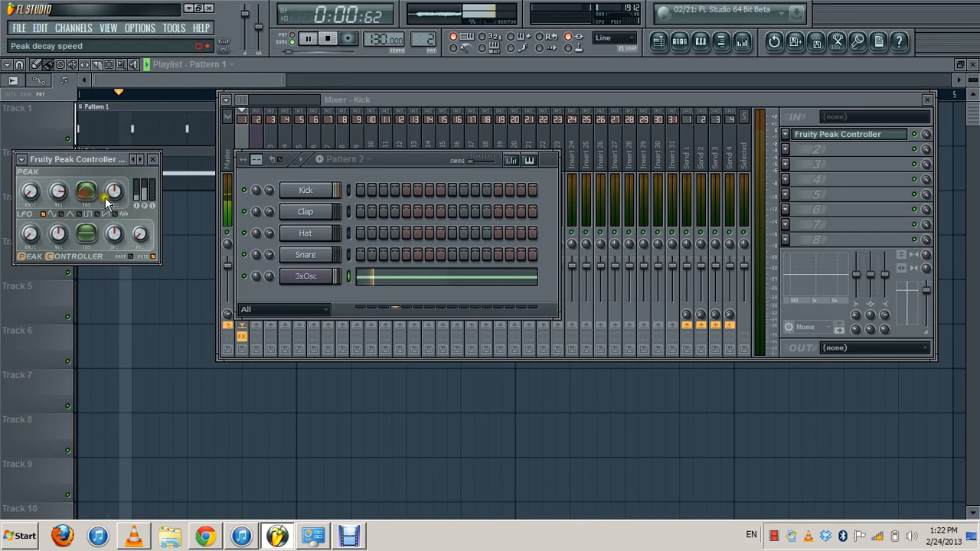
pyautogui.moveTo(112, 195)
pyautogui.mouseDown()
pyautogui.moveTo(112, 216)
pyautogui.moveTo(111, 191)
pyautogui.mouseUp()
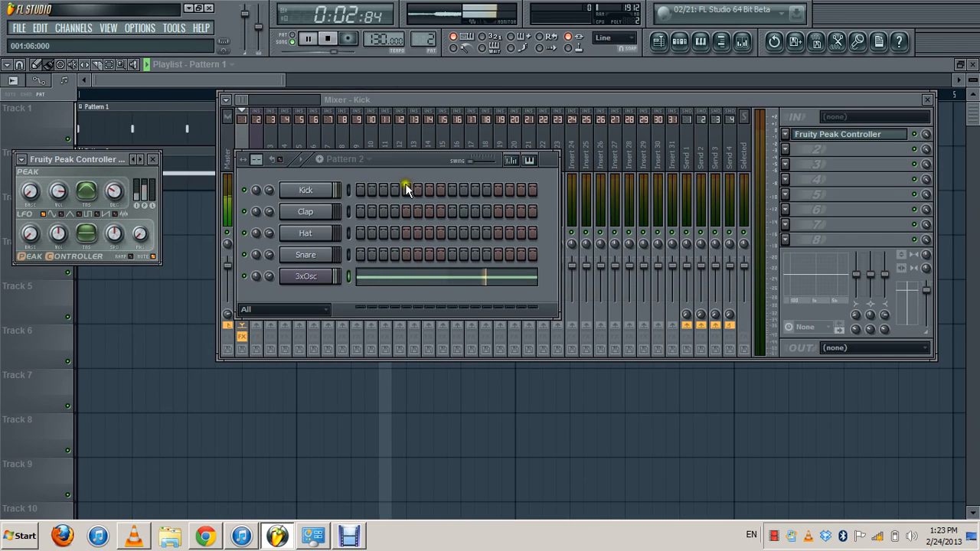
pyautogui.click(327, 39)
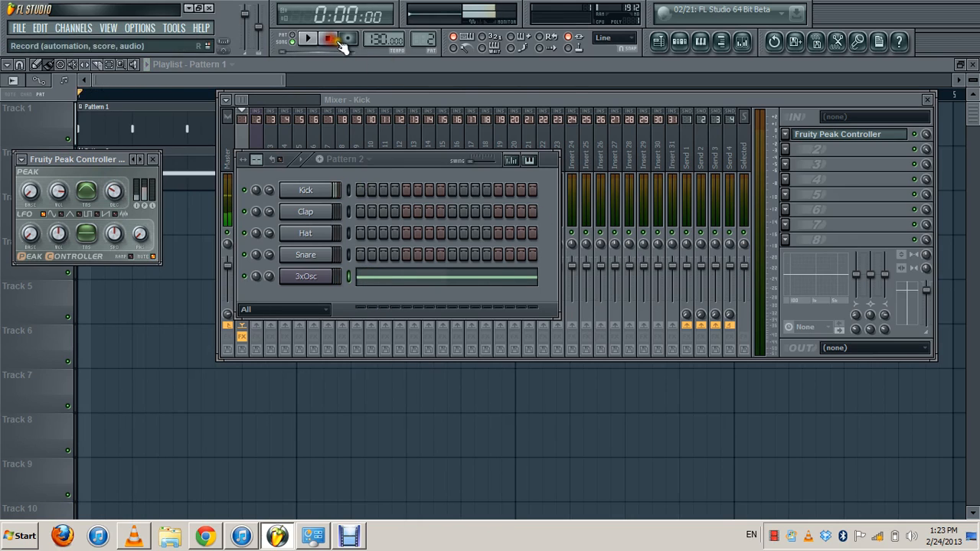
pyautogui.click(788, 152)
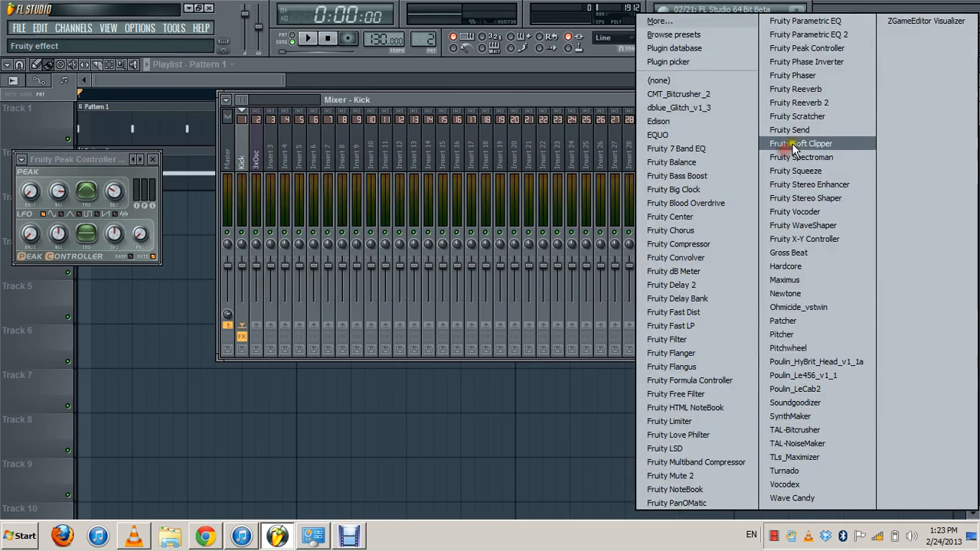
pyautogui.click(840, 45)
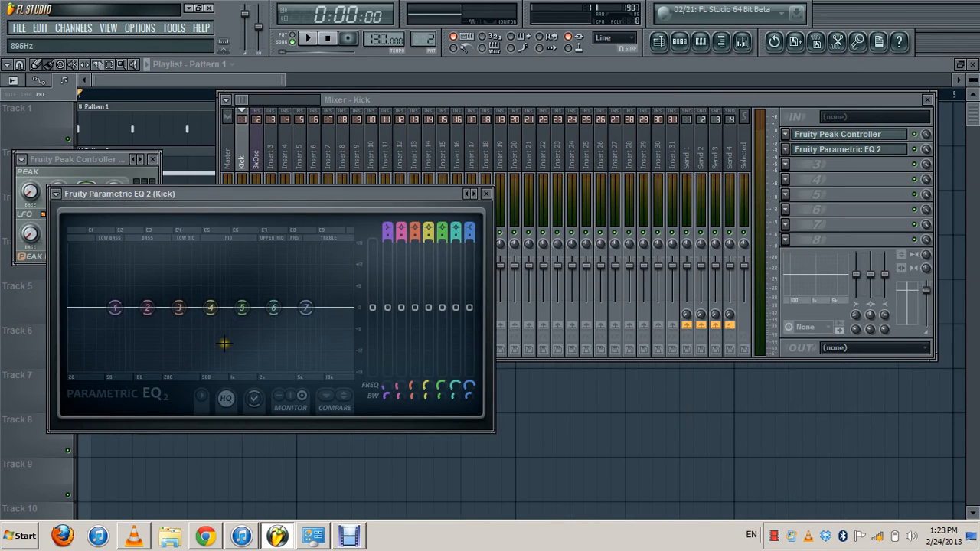
pyautogui.click(65, 196)
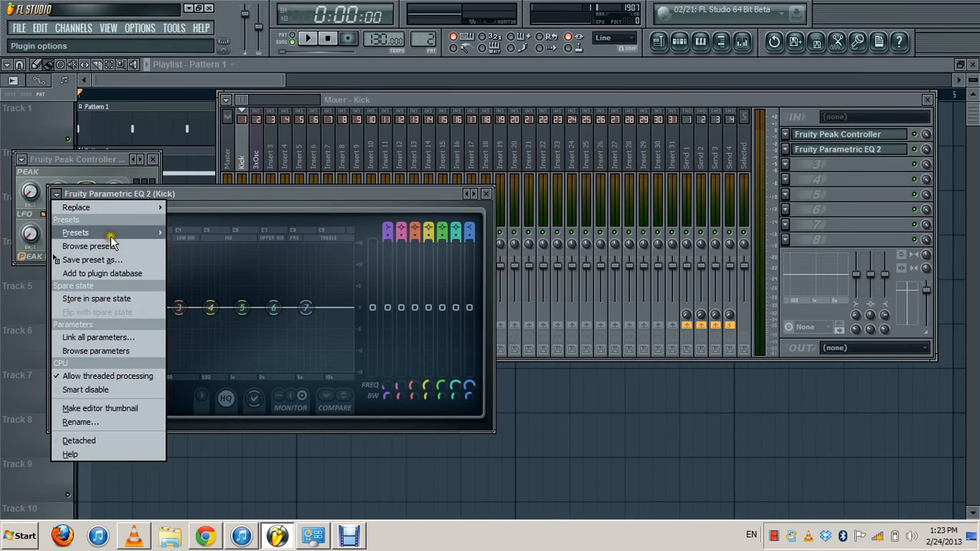
pyautogui.moveTo(110, 233)
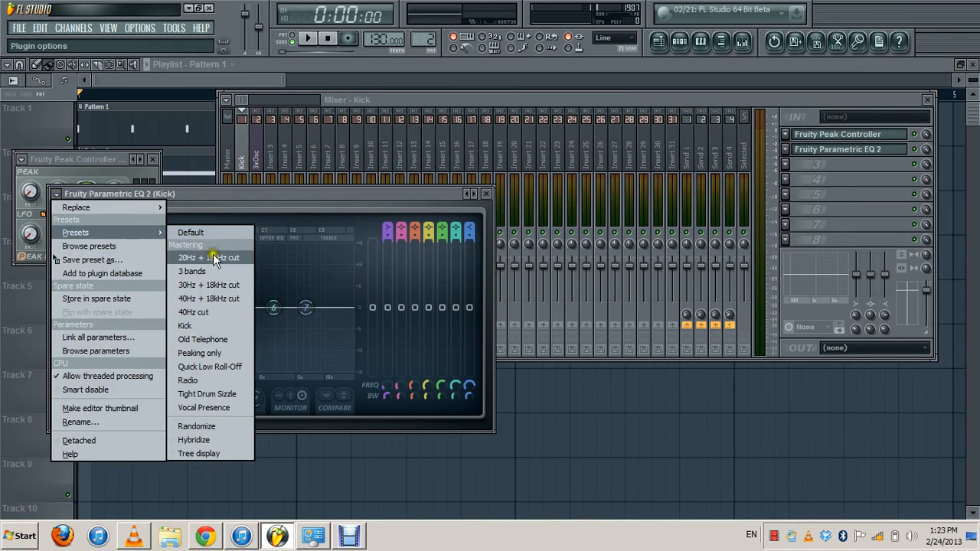
pyautogui.click(212, 315)
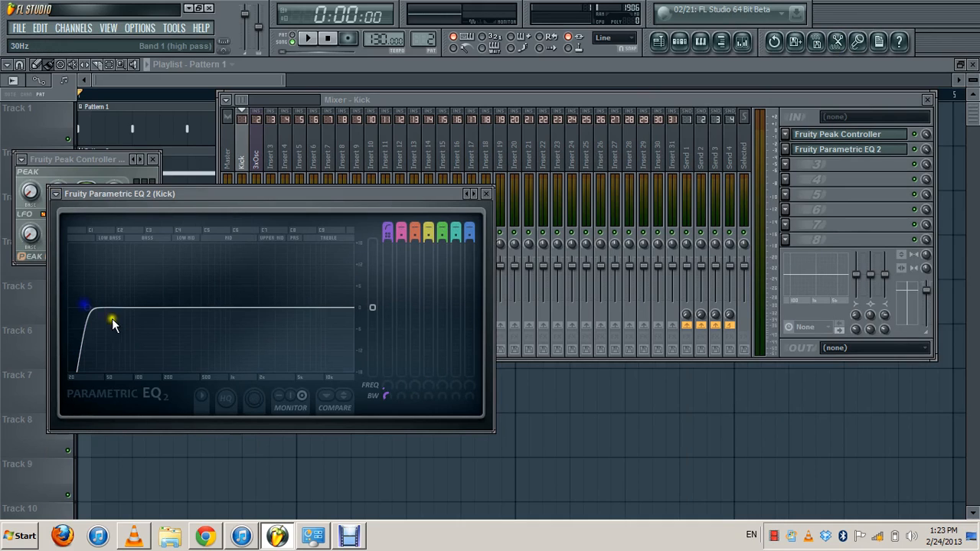
pyautogui.moveTo(127, 339); pyautogui.dragTo(158, 348)
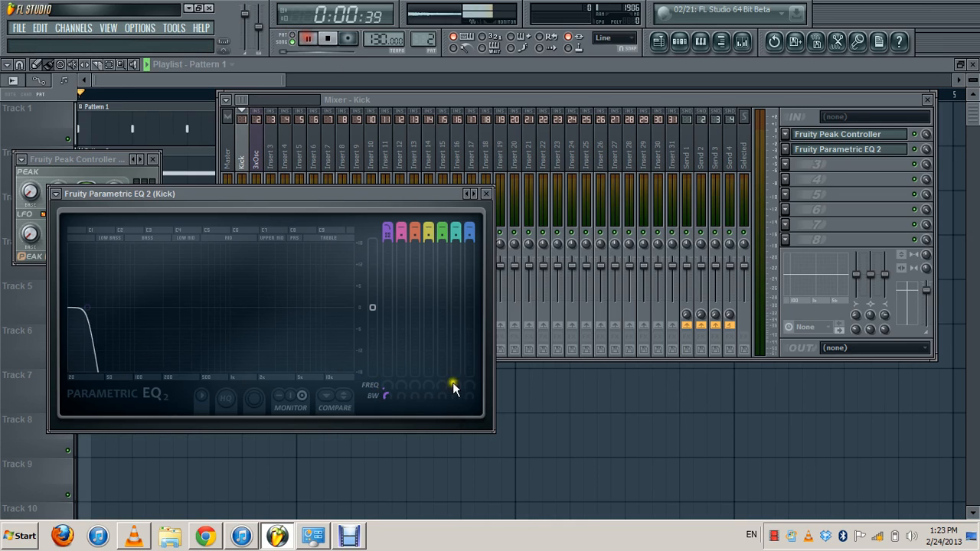
pyautogui.moveTo(389, 392); pyautogui.dragTo(369, 283)
pyautogui.click(486, 195)
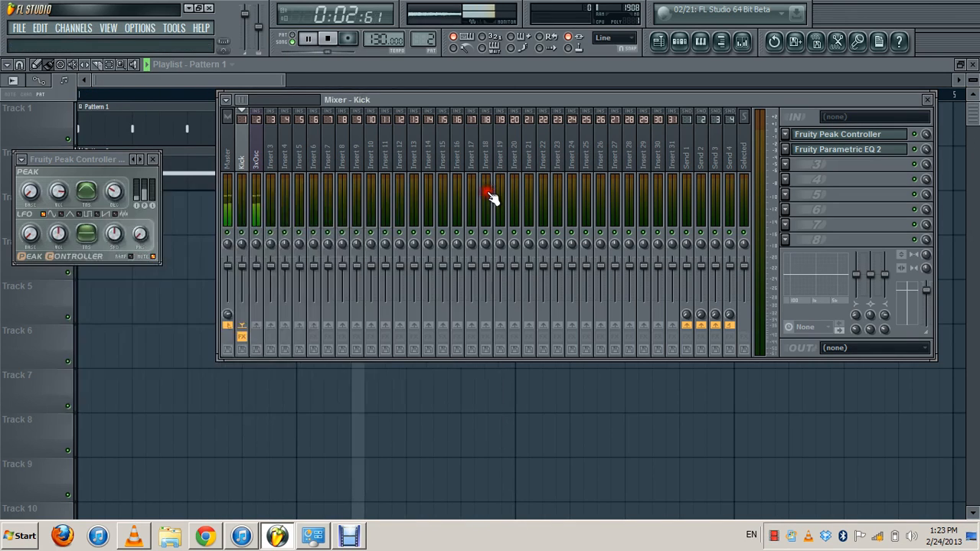
pyautogui.click(795, 164)
pyautogui.moveTo(798, 163)
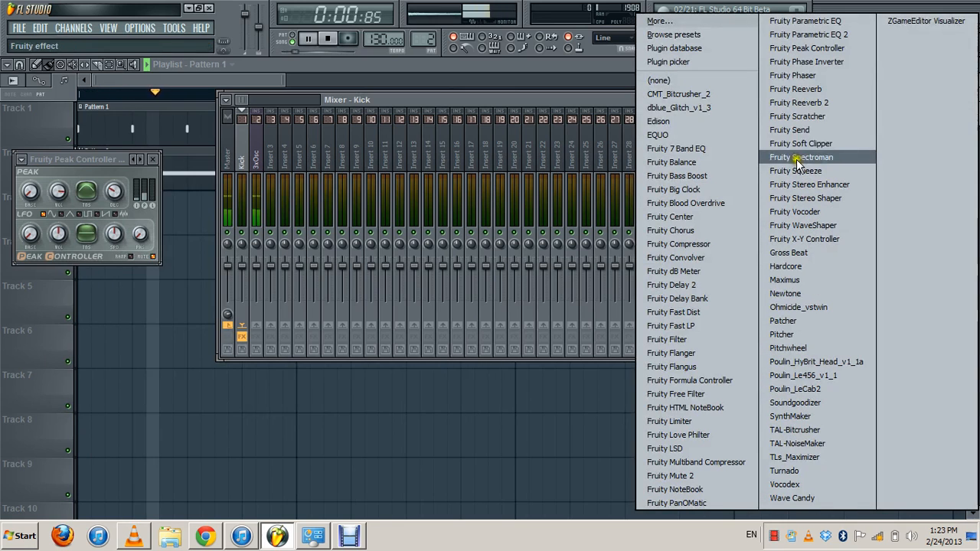
pyautogui.click(696, 82)
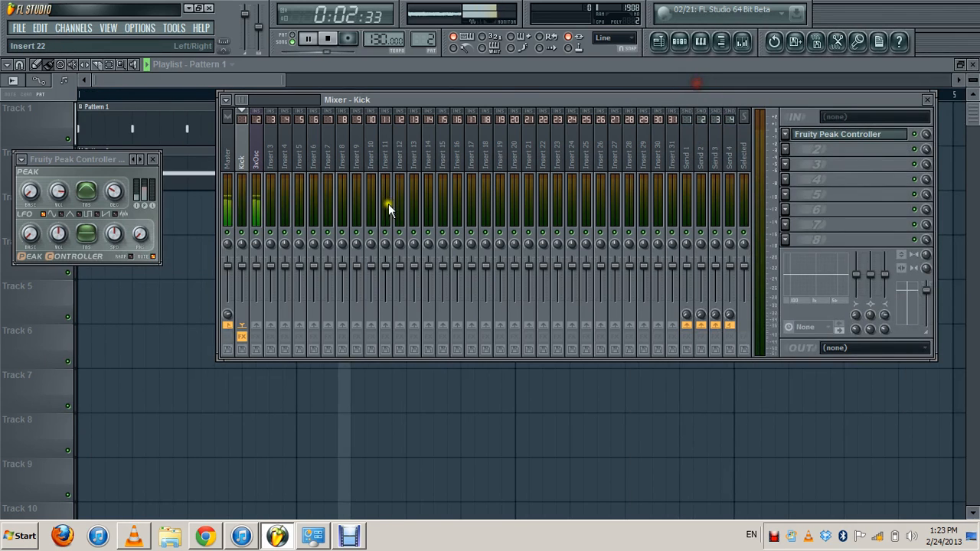
# Load Fruity Parametric EQ 2 in the first effect slot of the 3xOsc mixer track.
pyautogui.click(253, 152)
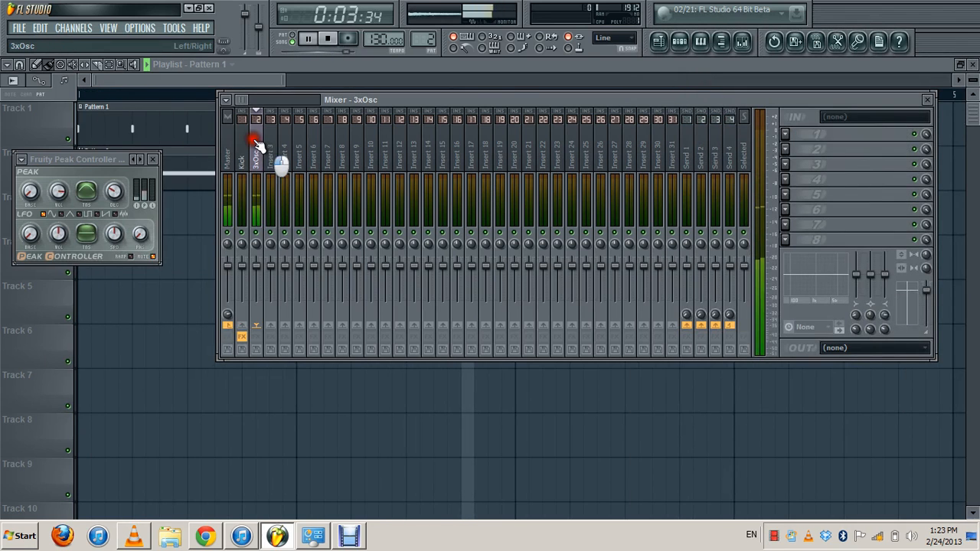
pyautogui.click(785, 137)
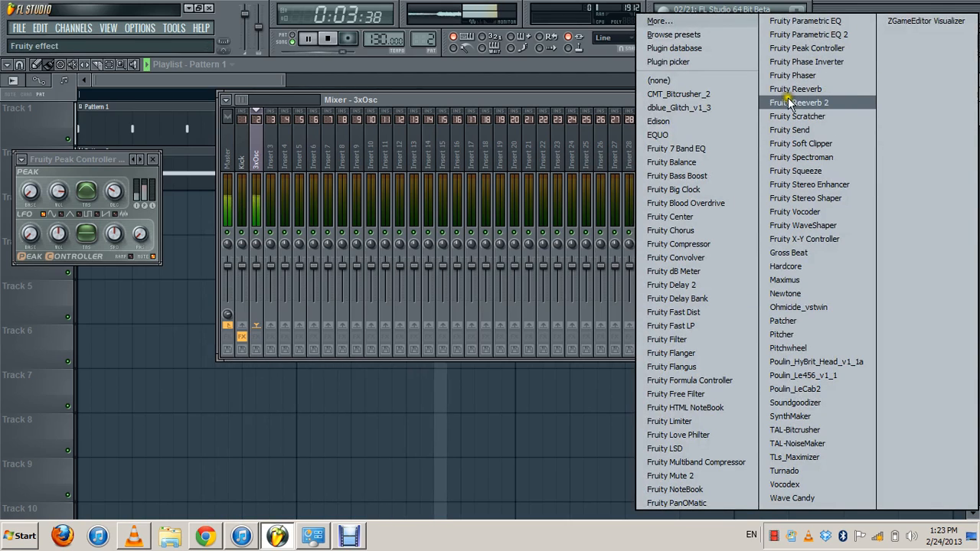
pyautogui.click(835, 38)
# Apply the 40Hz cut preset to the 3xOsc equalizer and turn band 1 into a low-pass filter with a higher cutoff frequency.
pyautogui.click(103, 150)
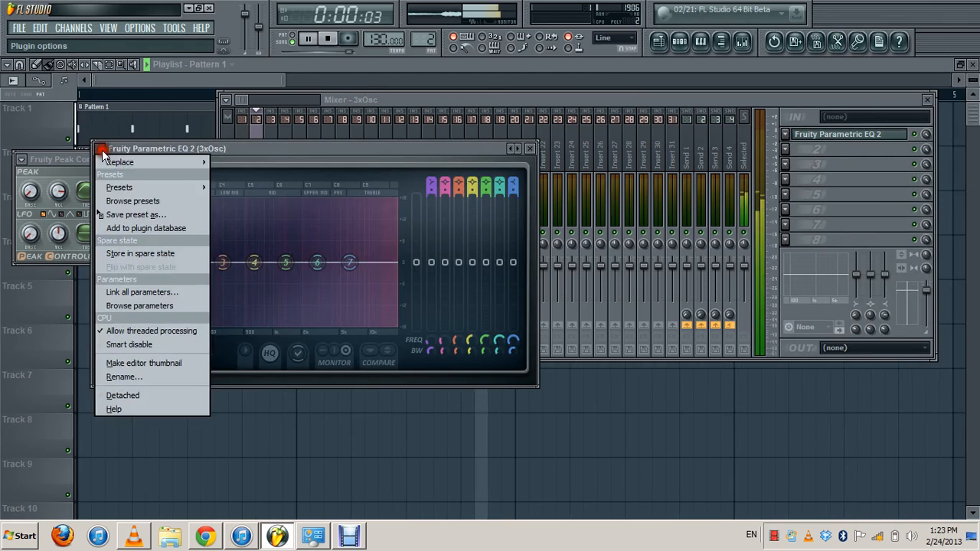
pyautogui.moveTo(204, 188)
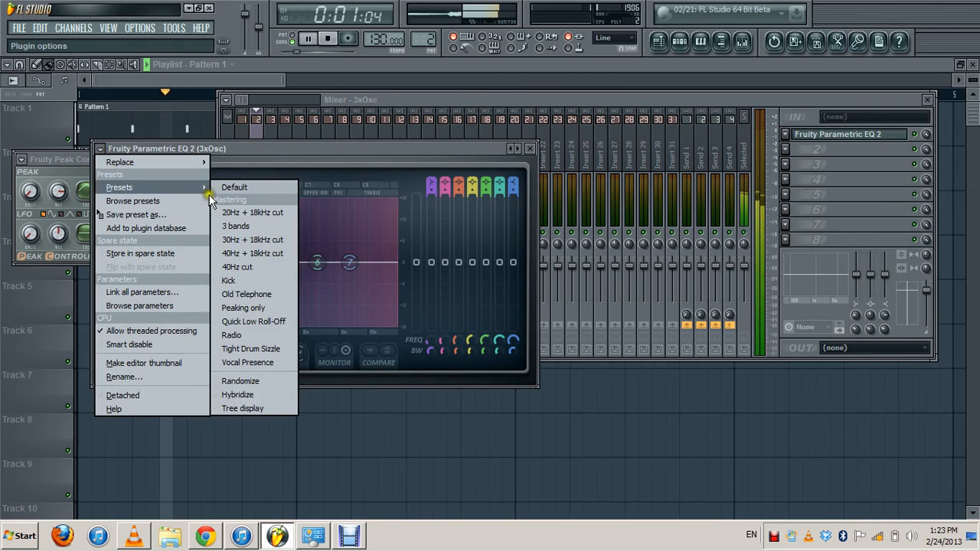
pyautogui.click(265, 266)
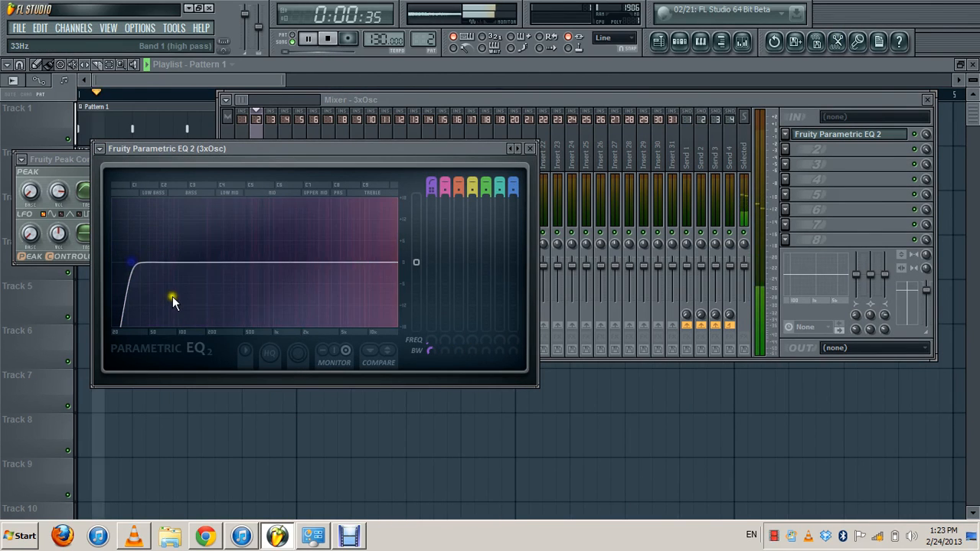
pyautogui.rightClick(212, 320)
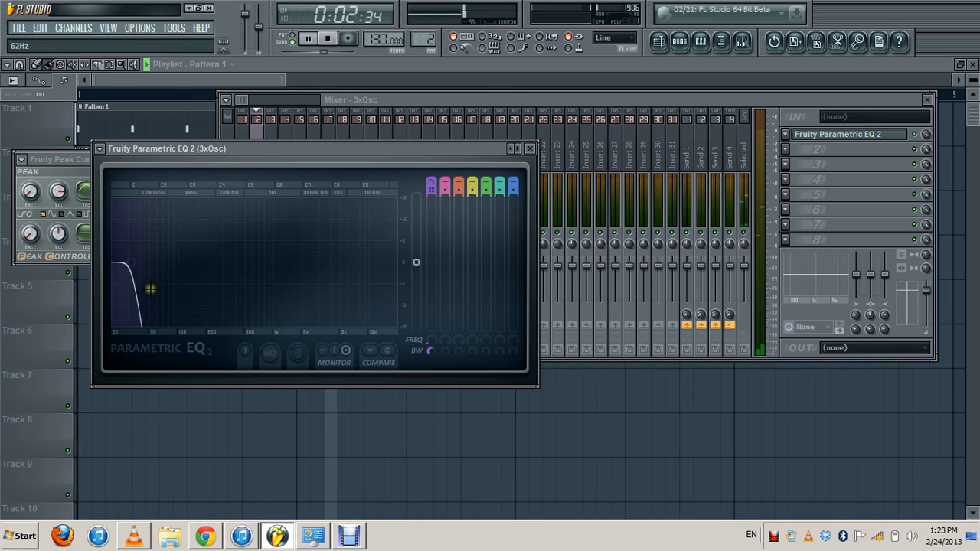
pyautogui.moveTo(426, 349); pyautogui.dragTo(427, 244)
# Create an automation clip for the equalizer's band 1 frequency and shape it as a curve rising towards a higher end point.
pyautogui.rightClick(428, 340)
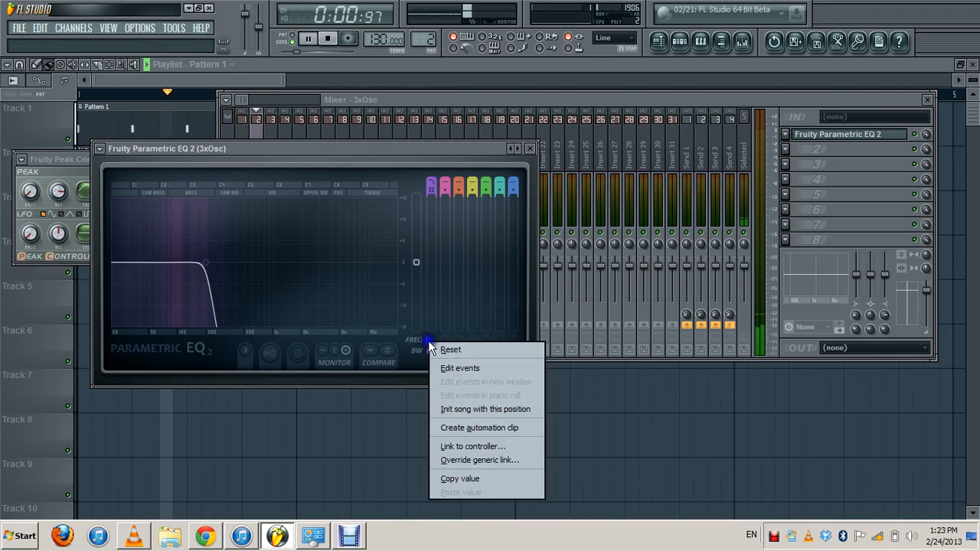
pyautogui.click(471, 427)
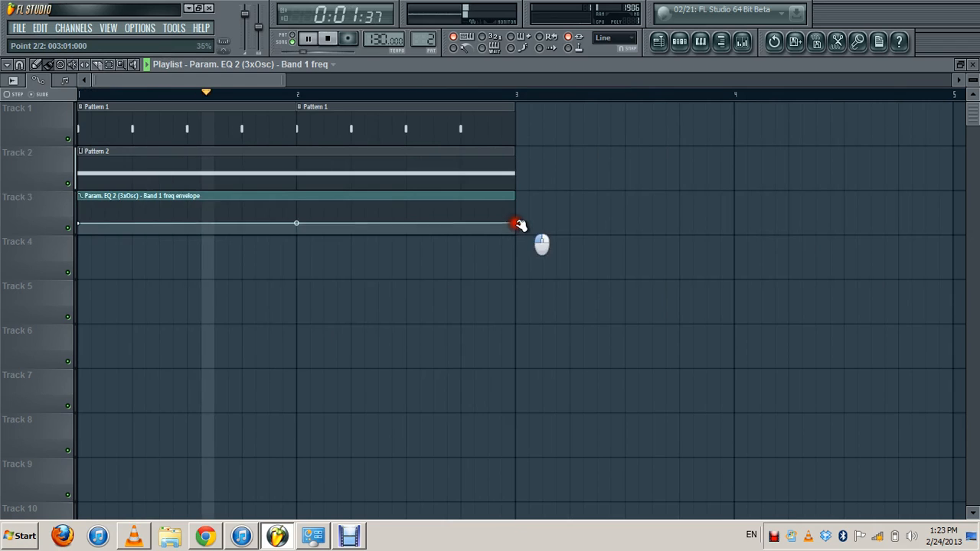
pyautogui.moveTo(519, 224); pyautogui.dragTo(516, 201)
pyautogui.moveTo(293, 211); pyautogui.dragTo(301, 248)
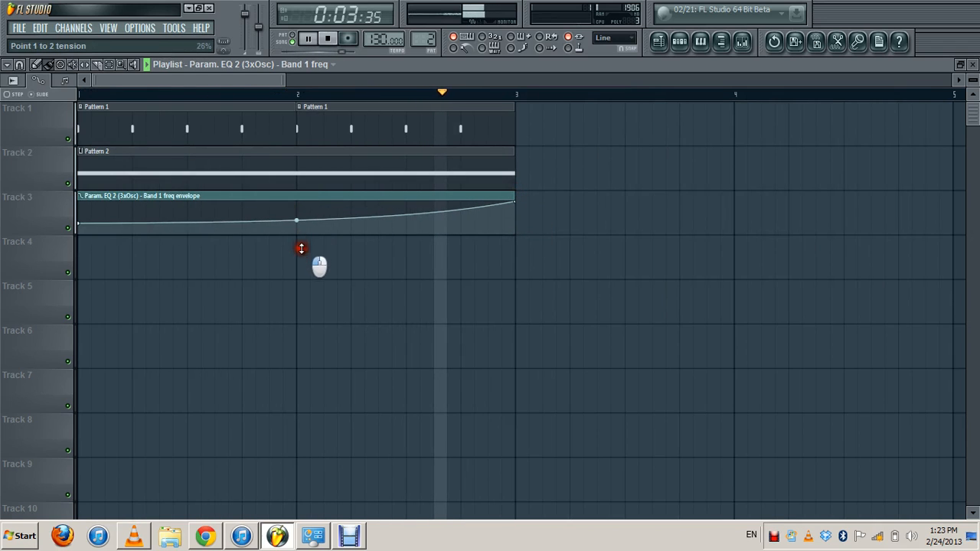
# Stop playback and close the playlist, mixer, equalizer, Peak Controller and step sequencer, leaving Pattern 1 selected.
pyautogui.click(329, 40)
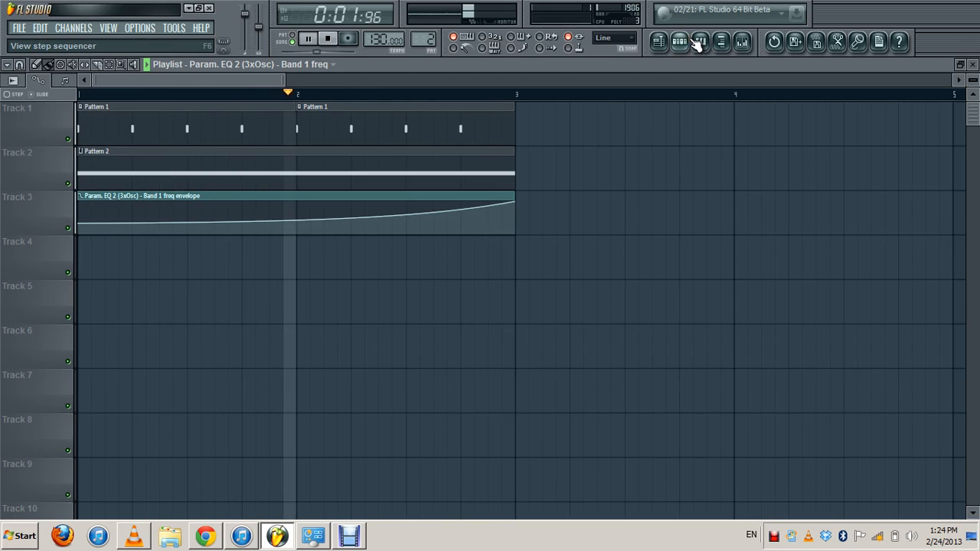
pyautogui.press('space')
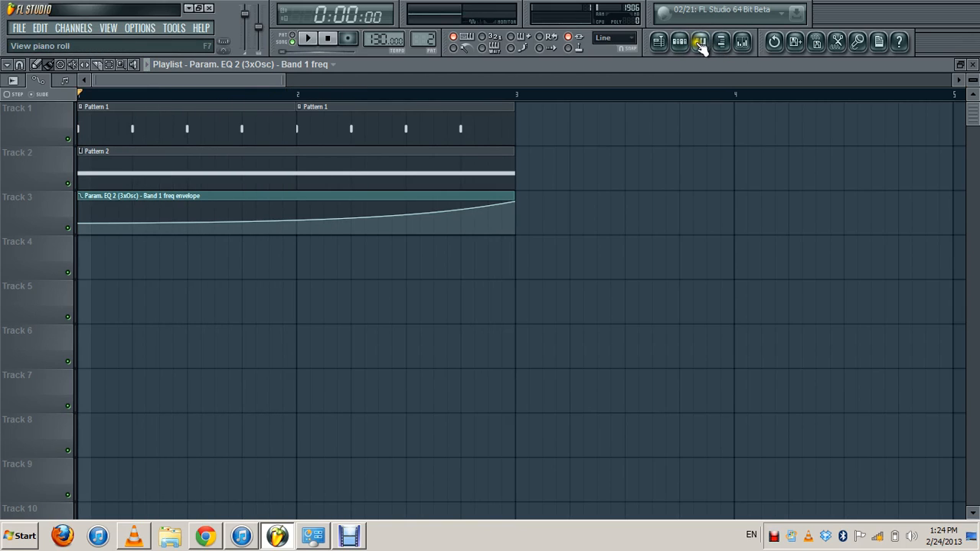
pyautogui.click(665, 45)
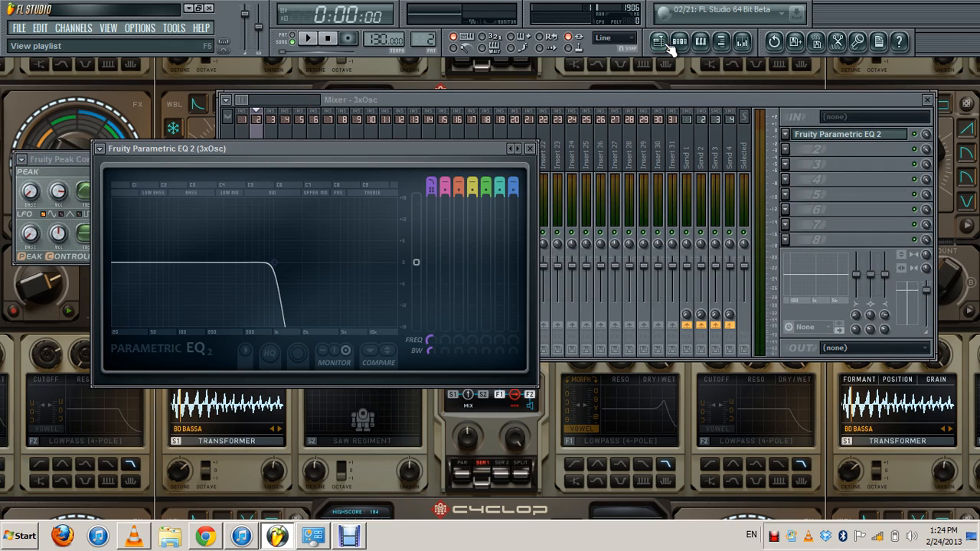
pyautogui.click(924, 102)
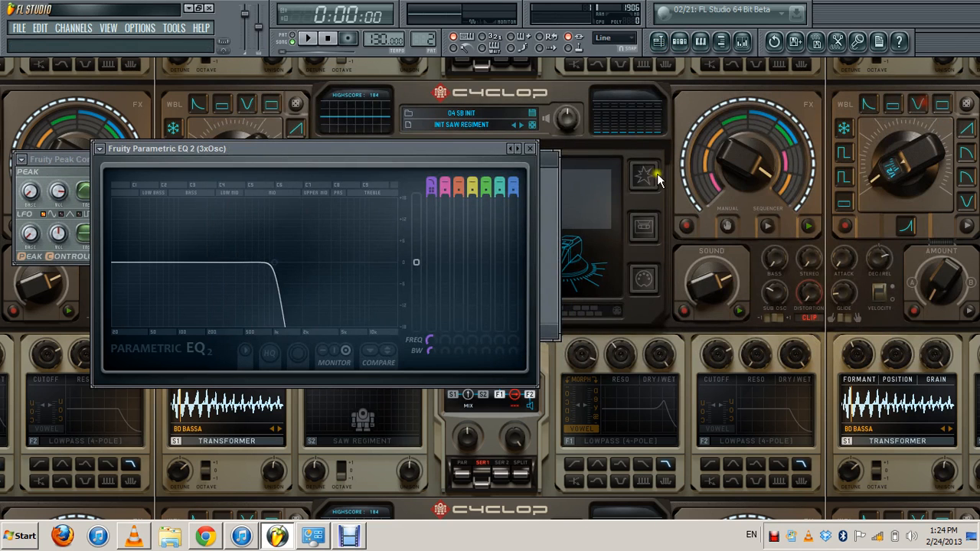
pyautogui.click(533, 149)
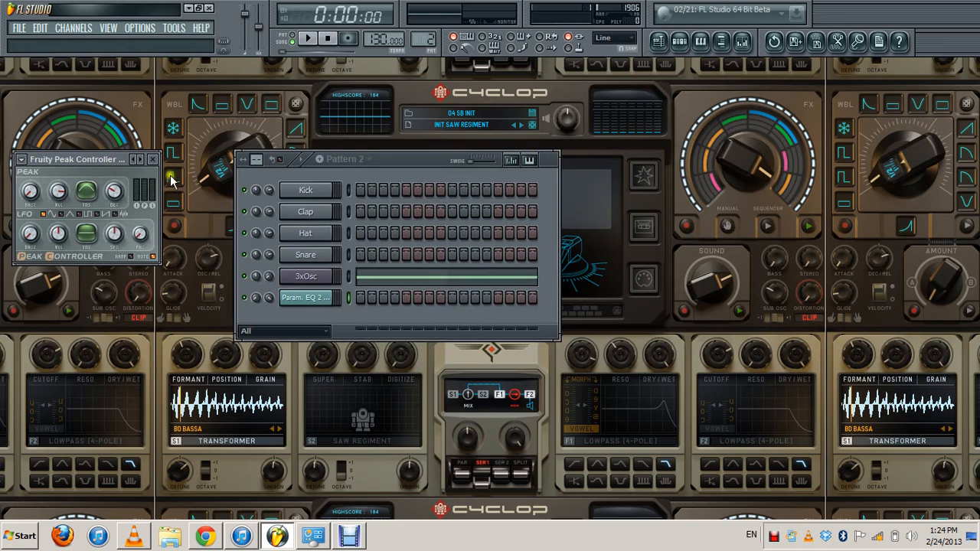
pyautogui.click(152, 161)
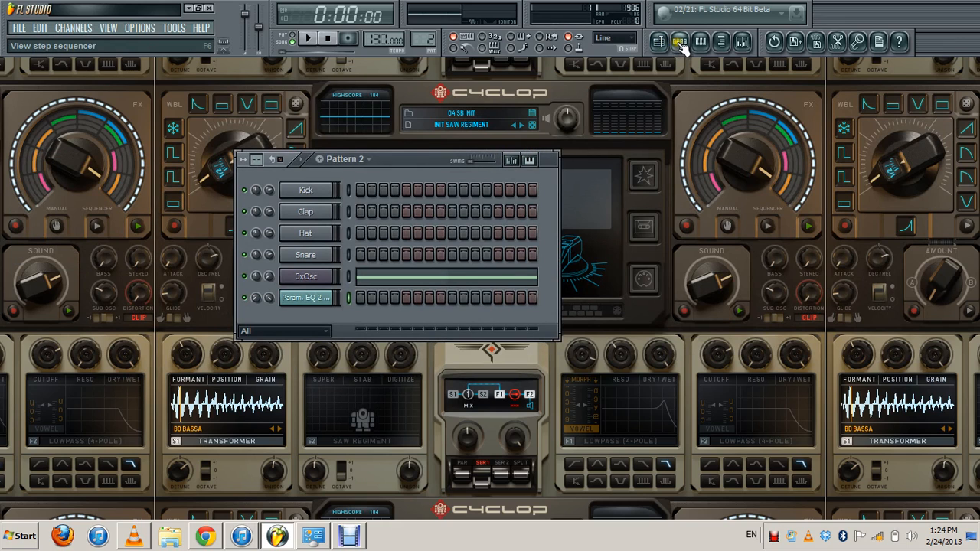
pyautogui.scroll(-1, 429, 38)
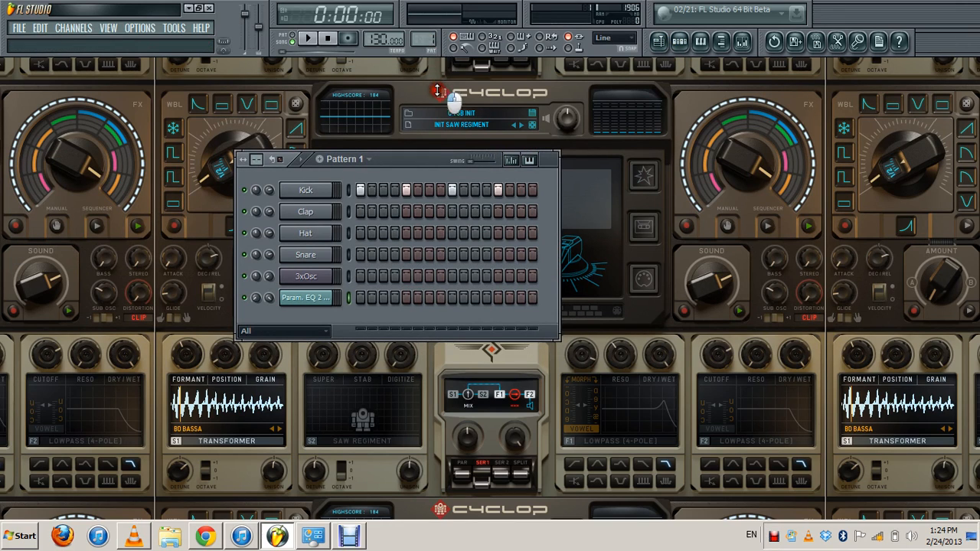
pyautogui.click(680, 41)
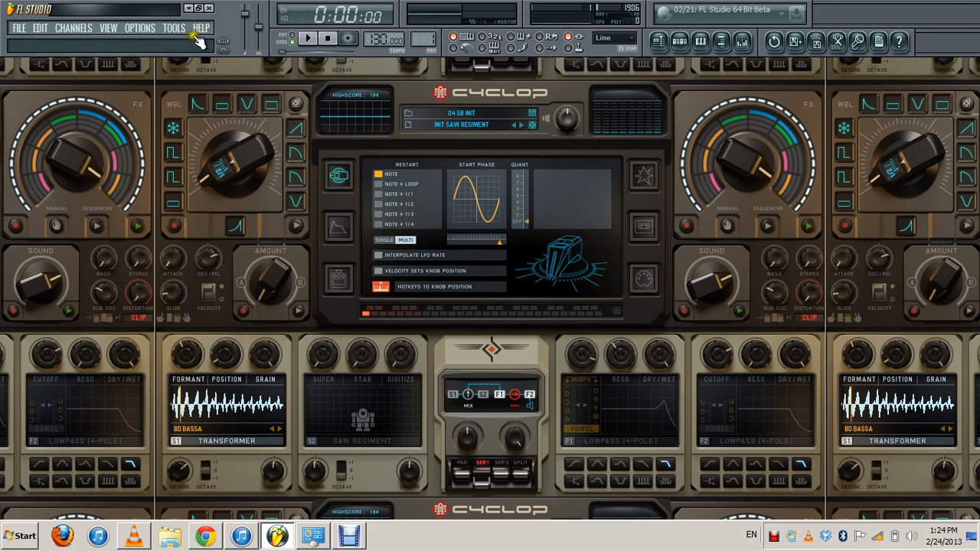